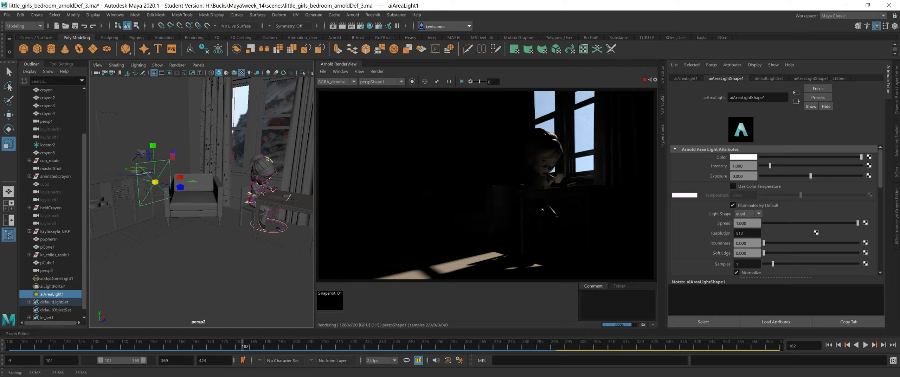
# - Try an exposure of 25 on the area light and reduce it to 15
pyautogui.click(744, 176)
pyautogui.write('25')
pyautogui.press('Return')
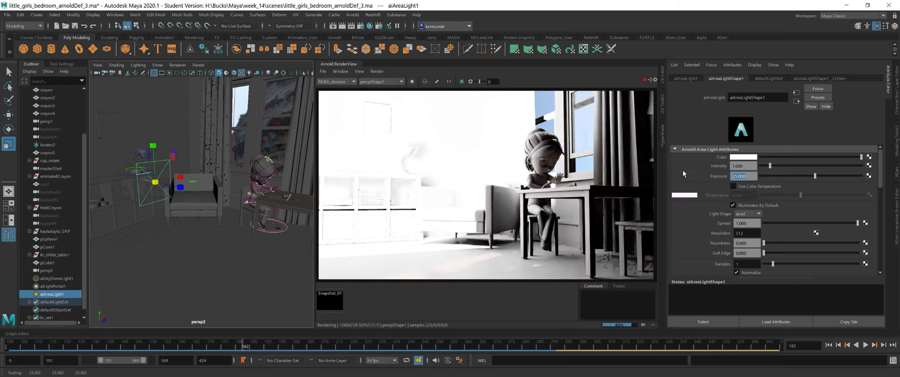
pyautogui.moveTo(806, 175); pyautogui.dragTo(797, 177)
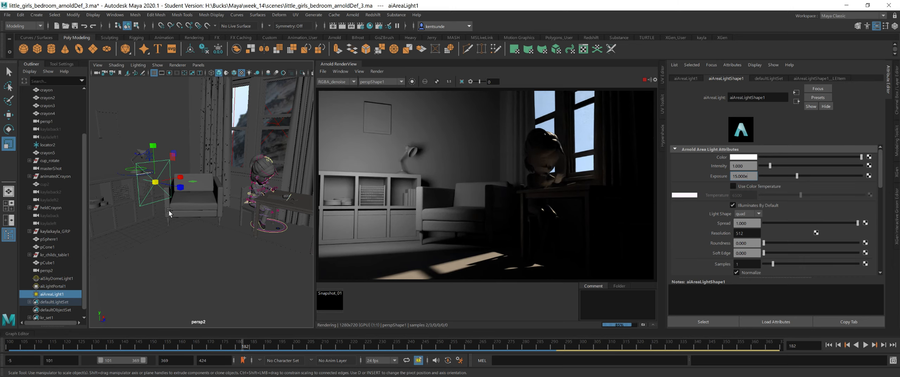
# - Rotate the area light so that it shines down onto the bedroom floor
pyautogui.press('e')
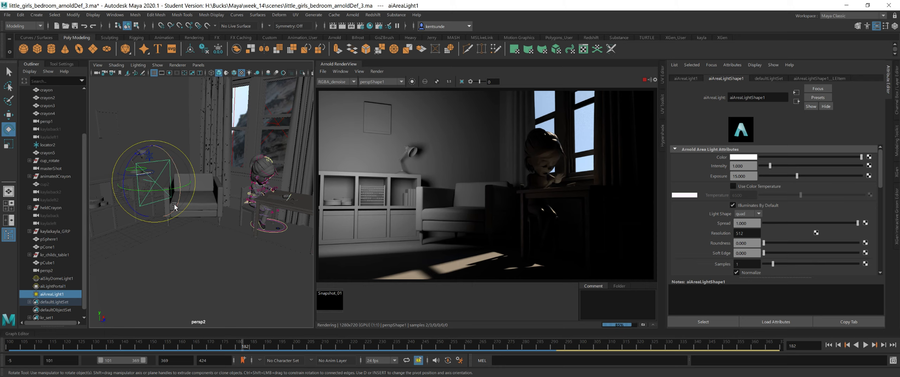
pyautogui.moveTo(183, 201); pyautogui.dragTo(136, 160)
pyautogui.keyDown('alt'); pyautogui.moveTo(179, 199); pyautogui.dragTo(186, 237, button='middle'); pyautogui.keyUp('alt')
pyautogui.scroll(-2, 183, 238)
pyautogui.moveTo(183, 238)
pyautogui.keyDown('alt'); pyautogui.mouseDown()
pyautogui.moveTo(162, 238)
pyautogui.moveTo(192, 245)
pyautogui.moveTo(194, 237)
pyautogui.mouseUp(); pyautogui.keyUp('alt')
# - Raise the area light higher above the shelf unit, keeping it aimed downward
pyautogui.press('w')
pyautogui.scroll(-2, 187, 235)
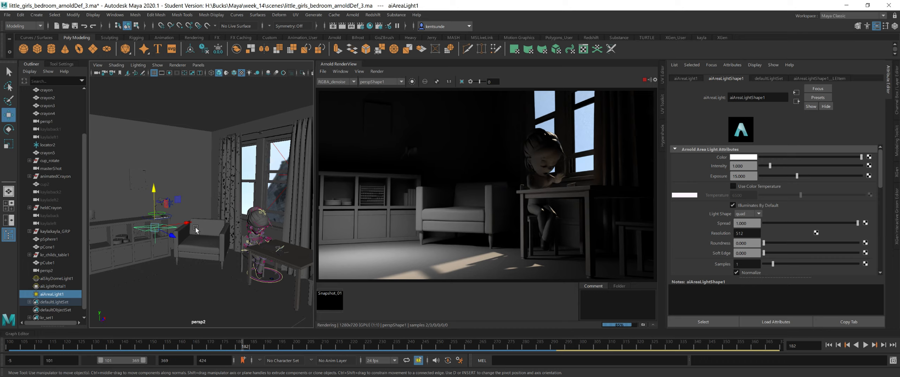
pyautogui.moveTo(153, 191); pyautogui.dragTo(162, 161)
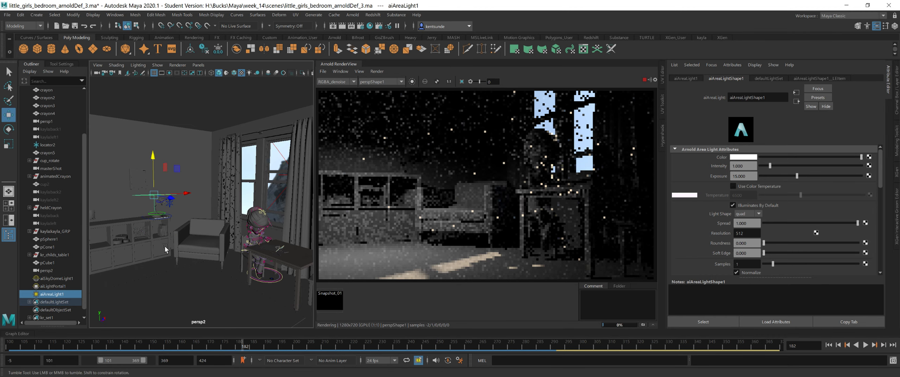
pyautogui.keyDown('alt'); pyautogui.moveTo(165, 247); pyautogui.dragTo(165, 222); pyautogui.keyUp('alt')
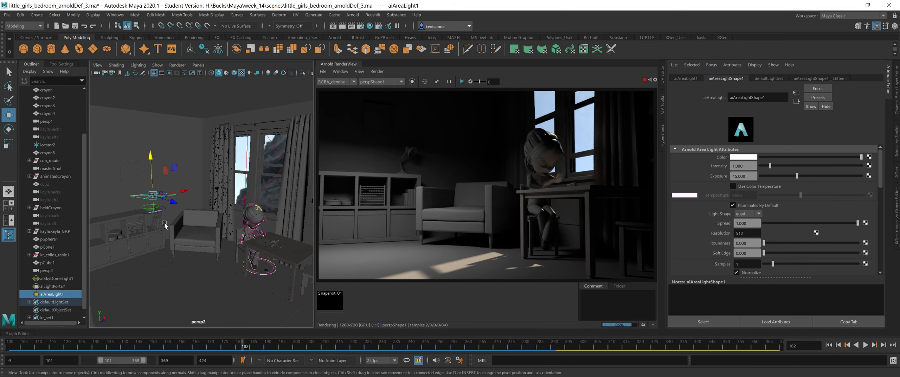
# - Tilt and enlarge the area light, and position it near the window above the seated girl
pyautogui.press('e')
pyautogui.moveTo(140, 199); pyautogui.dragTo(173, 218)
pyautogui.press('r')
pyautogui.moveTo(152, 196); pyautogui.dragTo(212, 242)
pyautogui.press('w')
pyautogui.press('e')
pyautogui.press('w')
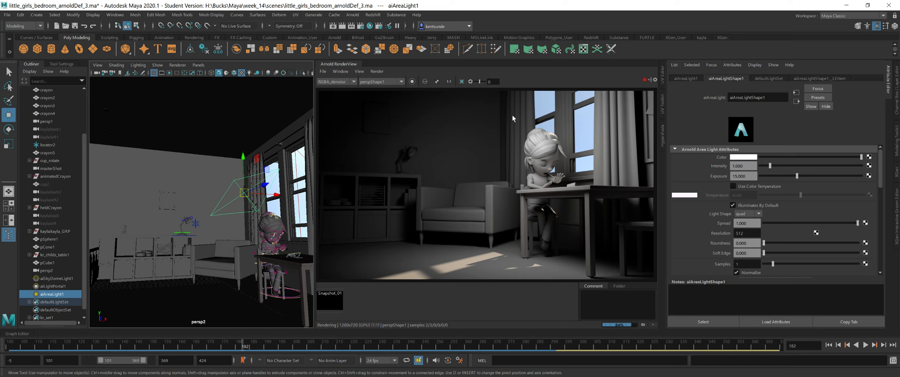
# - Check the render through the masterShotShape camera, and return the render view to perspShape1
pyautogui.click(383, 83)
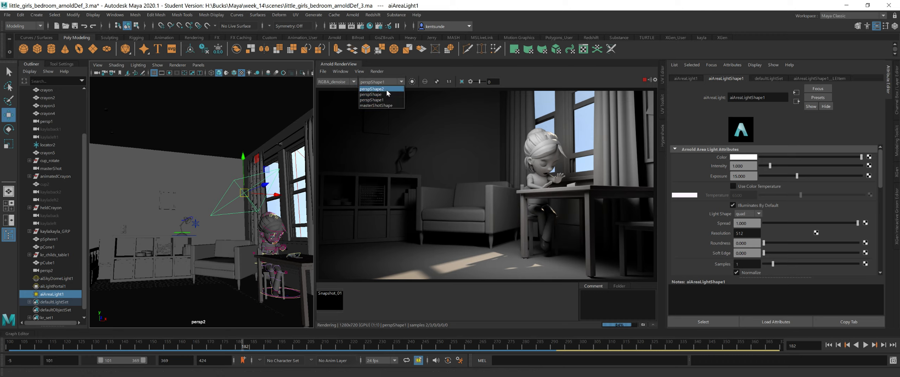
pyautogui.click(376, 105)
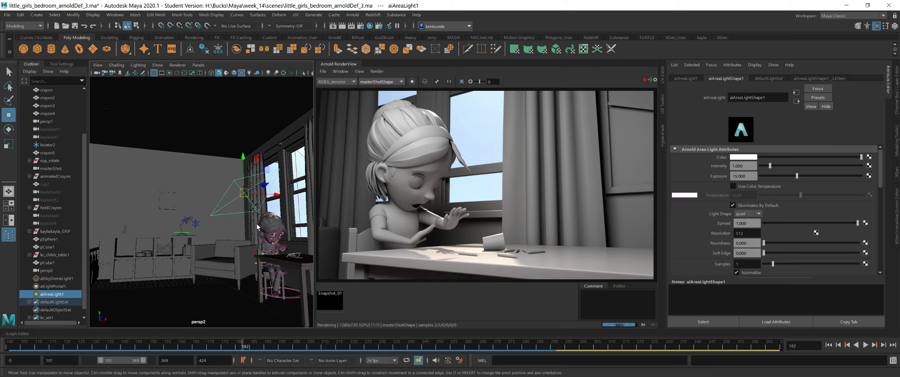
pyautogui.click(376, 81)
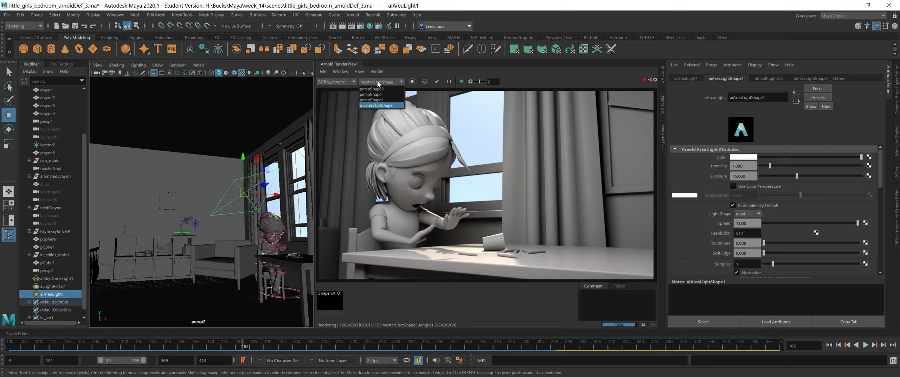
pyautogui.click(393, 100)
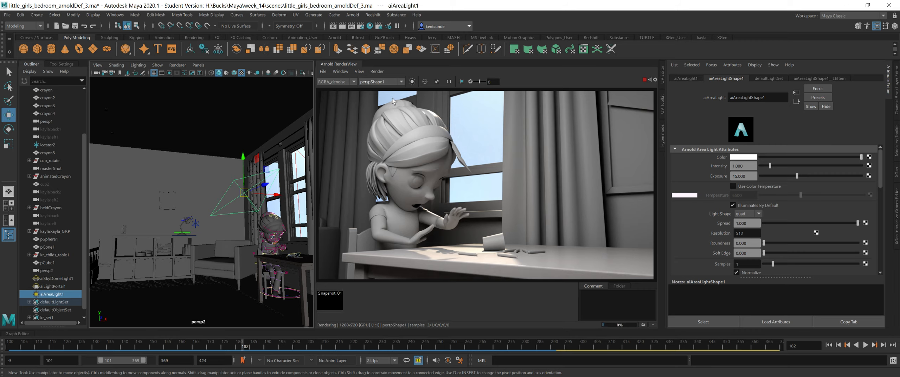
# - Reorient the area light and move it up to the ceiling in the middle of the room
pyautogui.keyDown('alt'); pyautogui.moveTo(240, 238); pyautogui.dragTo(242, 251); pyautogui.keyUp('alt')
pyautogui.press('e')
pyautogui.moveTo(251, 222); pyautogui.dragTo(186, 112)
pyautogui.press('w')
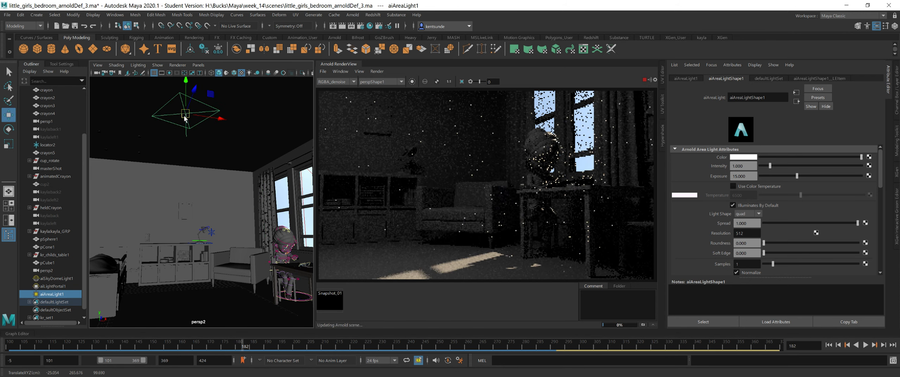
# - Level the ceiling light so it faces straight down, and shrink it uniformly to a scale of about 13
pyautogui.press('e')
pyautogui.moveTo(165, 126); pyautogui.dragTo(156, 135)
pyautogui.press('r')
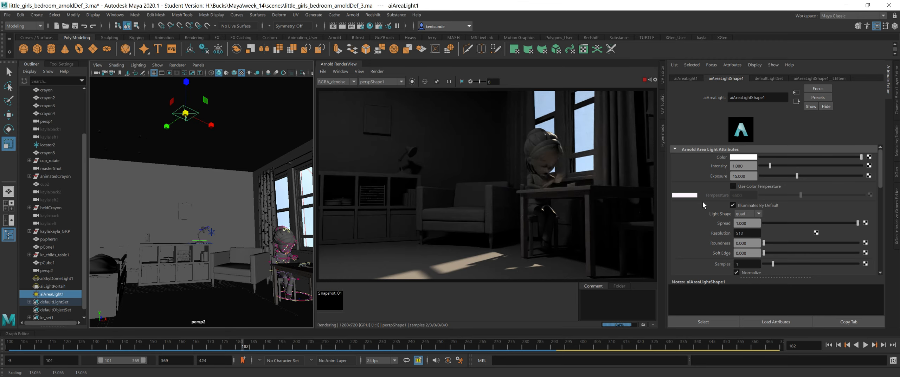
# - Try several hues for the area light's color, ending on a saturated, darker purple
pyautogui.click(747, 157)
pyautogui.moveTo(728, 182); pyautogui.dragTo(755, 186)
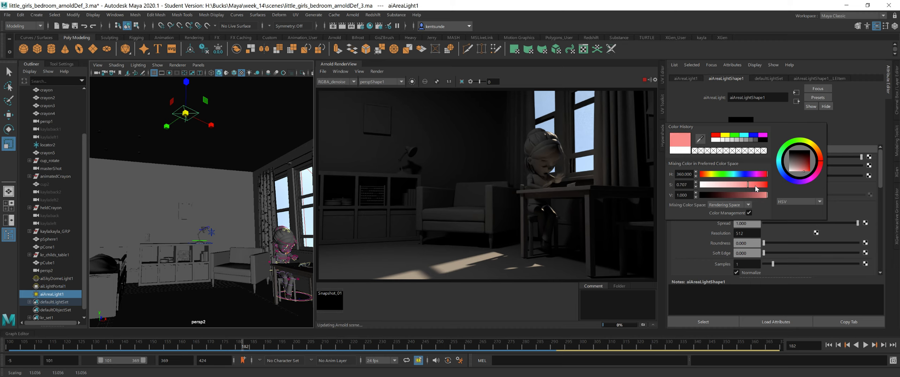
pyautogui.click(704, 175)
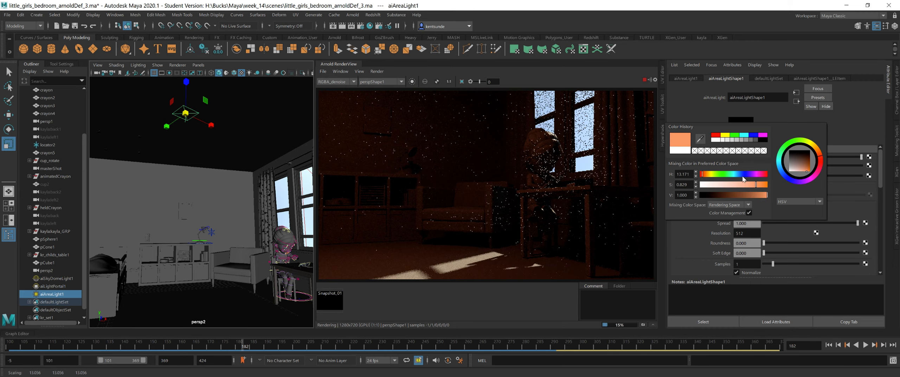
pyautogui.click(755, 174)
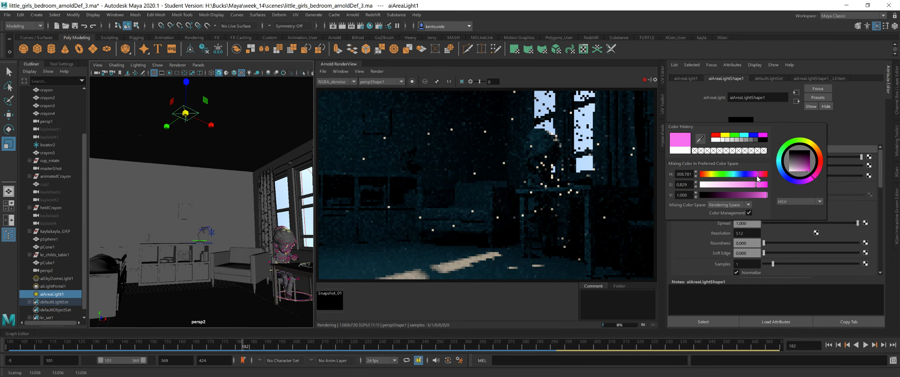
pyautogui.click(764, 186)
pyautogui.click(740, 195)
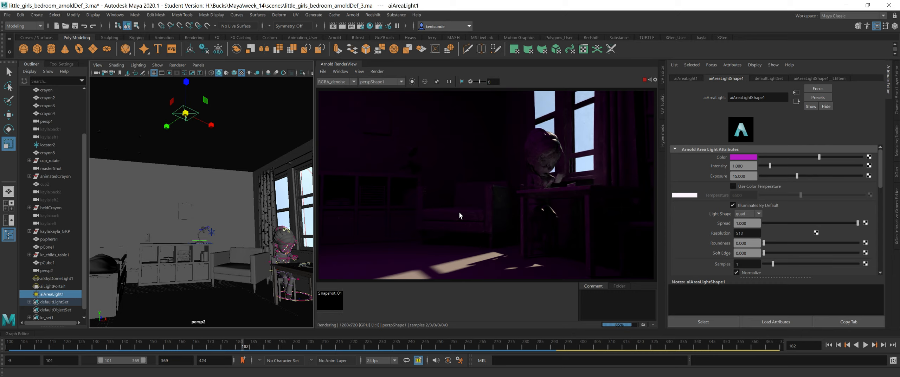
# - Remove the saturation from the area light's color and brighten it to near white
pyautogui.click(743, 158)
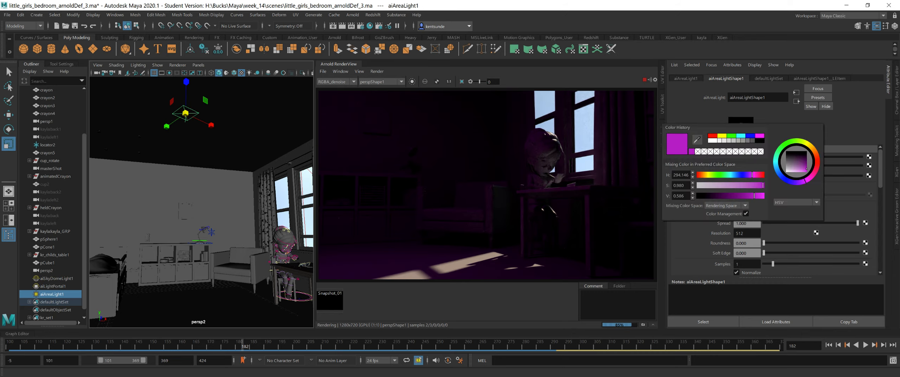
pyautogui.click(700, 185)
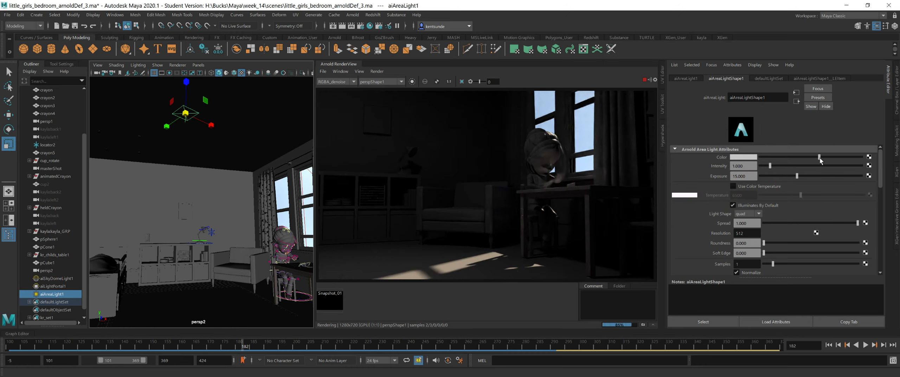
pyautogui.moveTo(819, 158); pyautogui.dragTo(854, 160)
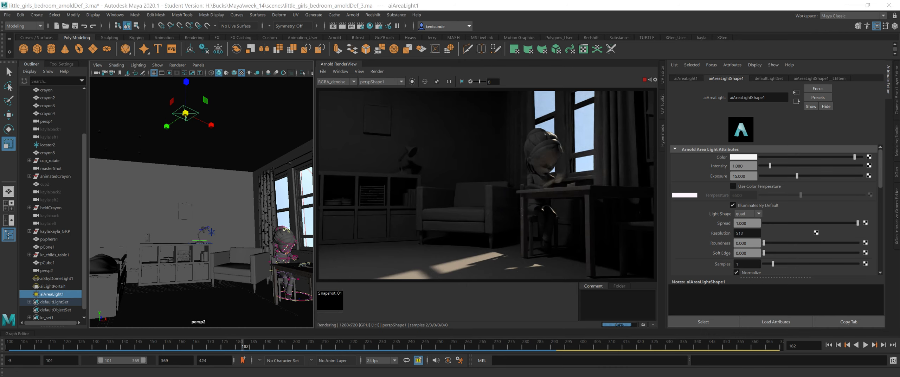
# - Switch to the browser and examine the Kelvin color temperature scale chart full screen
pyautogui.hotkey('alt', 'Tab')
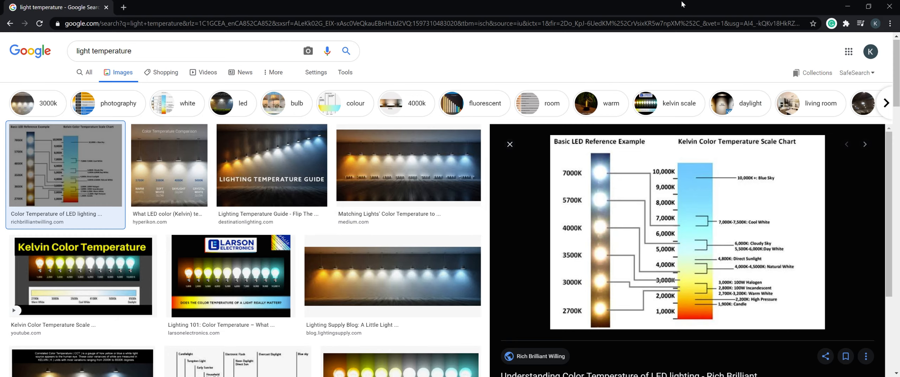
pyautogui.moveTo(682, 4); pyautogui.dragTo(595, 266)
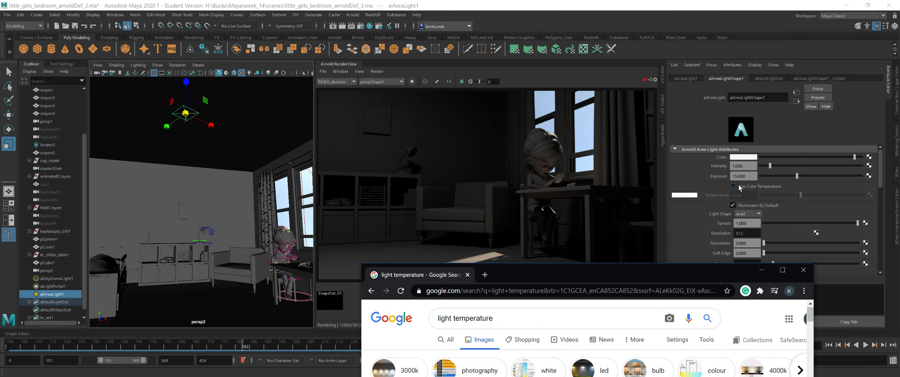
pyautogui.doubleClick(623, 277)
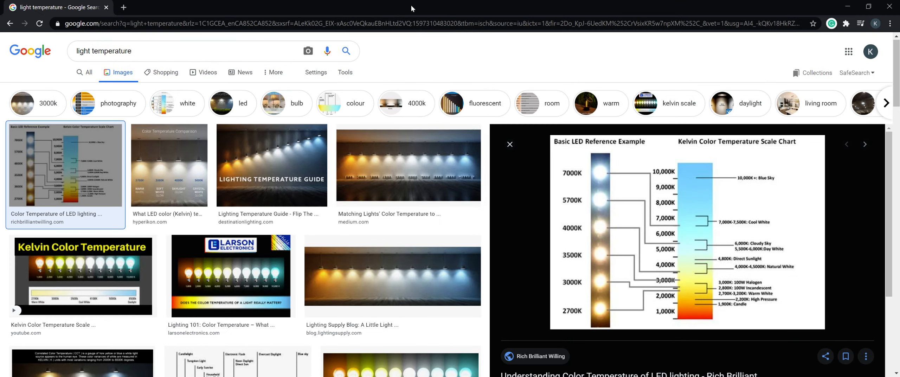
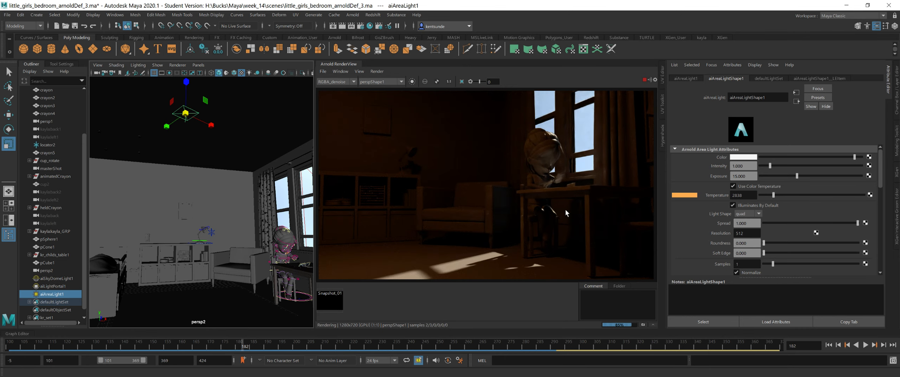
# - Render through the masterShotShape camera and set the area light's color temperature to about 3157
pyautogui.click(377, 81)
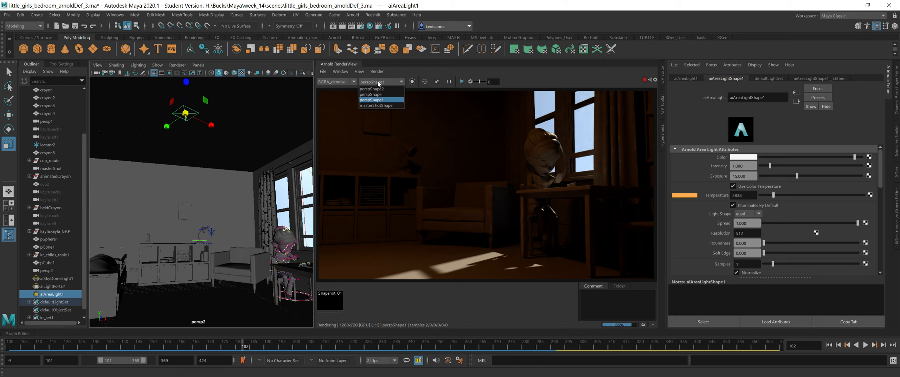
pyautogui.click(373, 106)
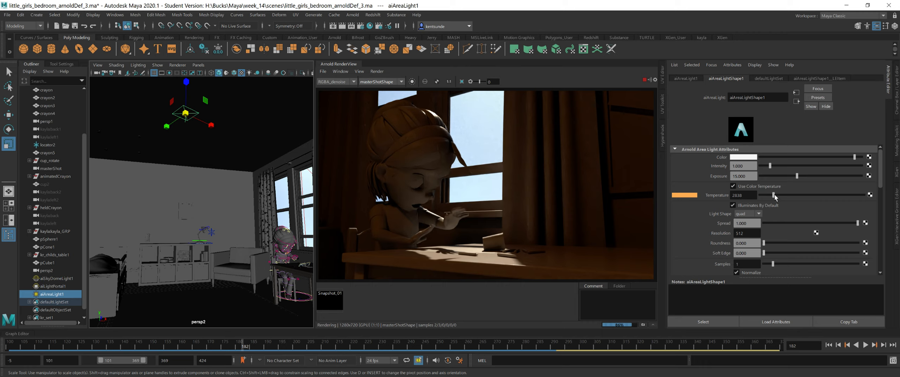
pyautogui.moveTo(775, 194); pyautogui.dragTo(777, 196)
# - Fine-tune the area light's exposure to 15.650
pyautogui.moveTo(776, 194); pyautogui.dragTo(798, 176)
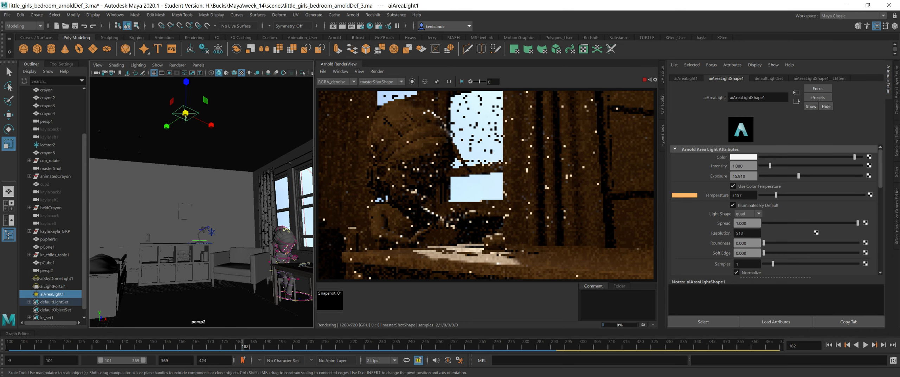
pyautogui.keyDown('ctrl'); pyautogui.moveTo(723, 180); pyautogui.dragTo(720, 180); pyautogui.keyUp('ctrl')
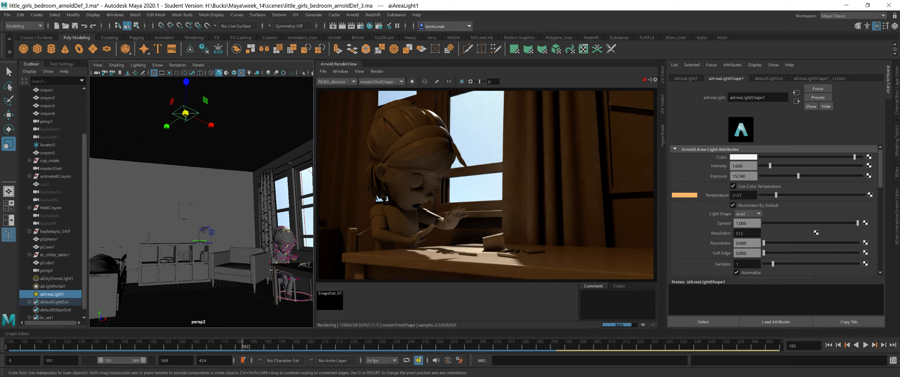
pyautogui.keyDown('ctrl'); pyautogui.moveTo(719, 180); pyautogui.dragTo(716, 180); pyautogui.keyUp('ctrl')
# - Change the light shape to cylinder and scale it into a long, thin tube with a length scale of about 55
pyautogui.click(748, 215)
pyautogui.click(749, 230)
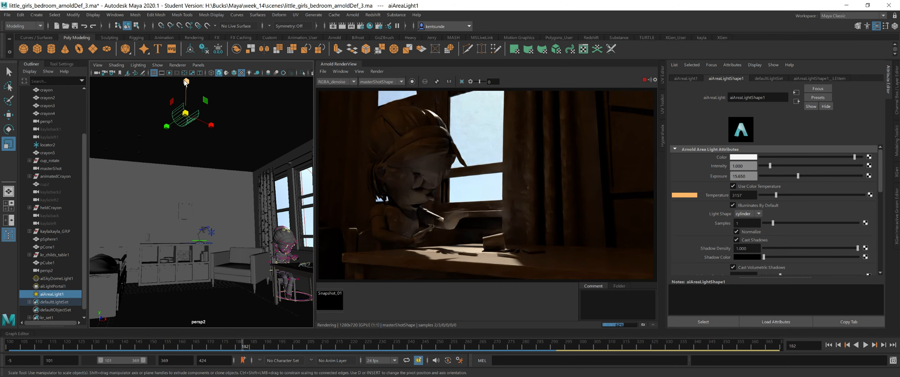
pyautogui.moveTo(185, 112); pyautogui.dragTo(44, 203)
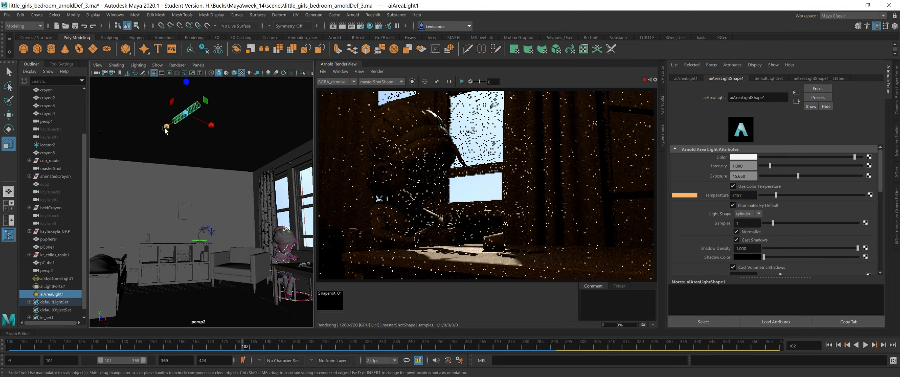
pyautogui.moveTo(166, 127); pyautogui.dragTo(119, 162)
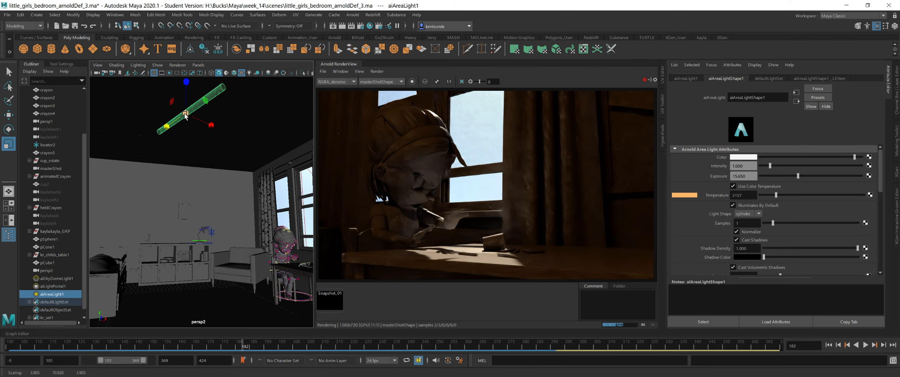
pyautogui.moveTo(184, 113); pyautogui.dragTo(200, 120)
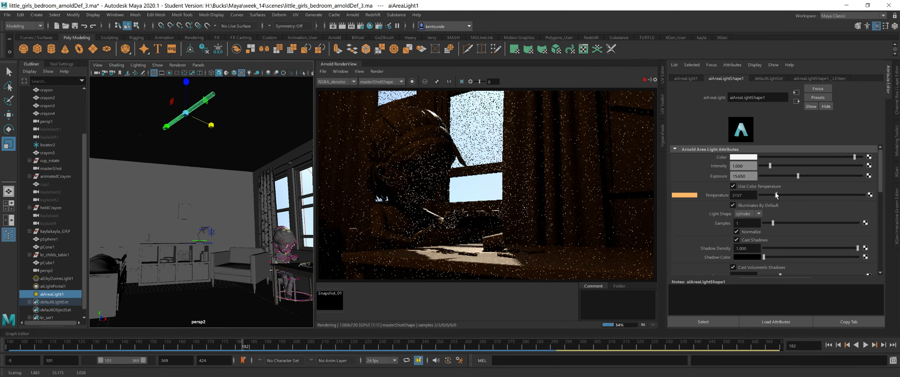
# - Set the cylinder light's samples to 2, exposure to 17.571 and color temperature to 6798
pyautogui.moveTo(782, 195)
pyautogui.mouseDown()
pyautogui.moveTo(821, 196)
pyautogui.moveTo(799, 195)
pyautogui.mouseUp()
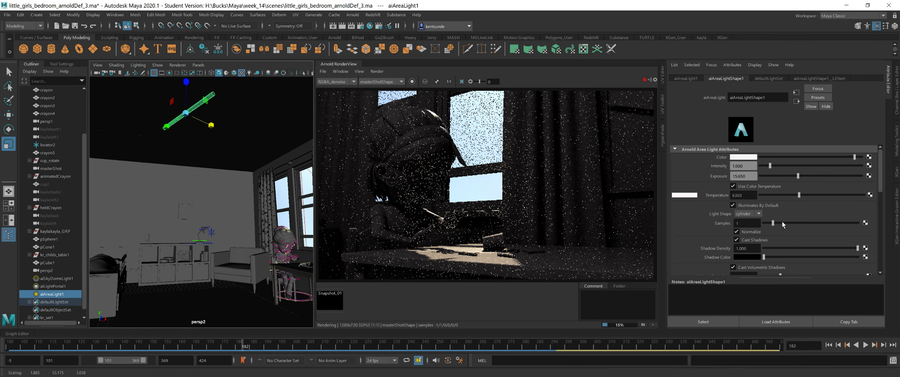
pyautogui.moveTo(775, 223); pyautogui.dragTo(782, 222)
pyautogui.moveTo(801, 175); pyautogui.dragTo(802, 176)
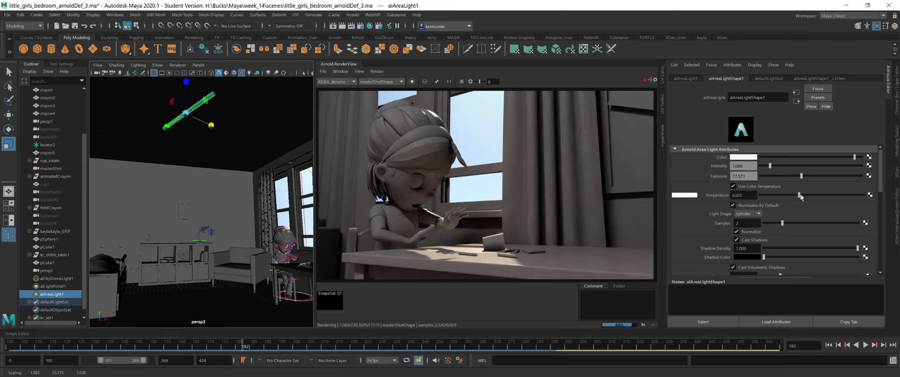
pyautogui.moveTo(801, 195); pyautogui.dragTo(803, 195)
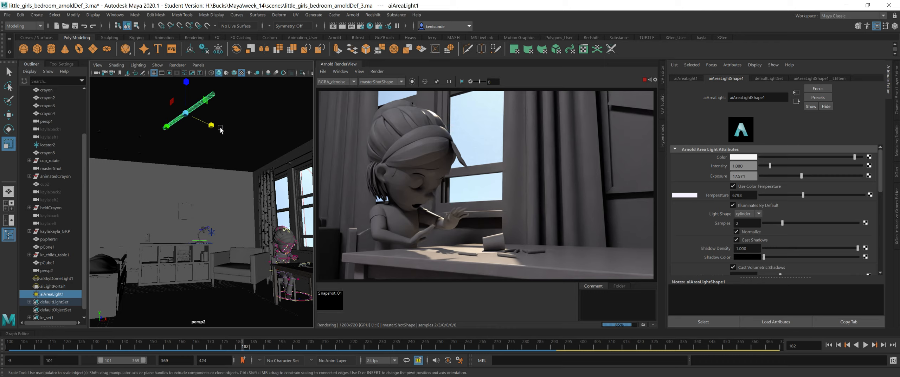
# - Change the area light's shape to disk and scale it down uniformly
pyautogui.click(747, 213)
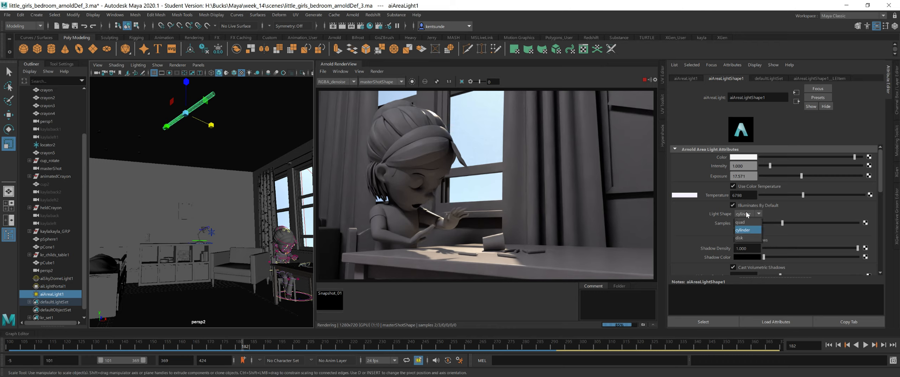
pyautogui.click(743, 238)
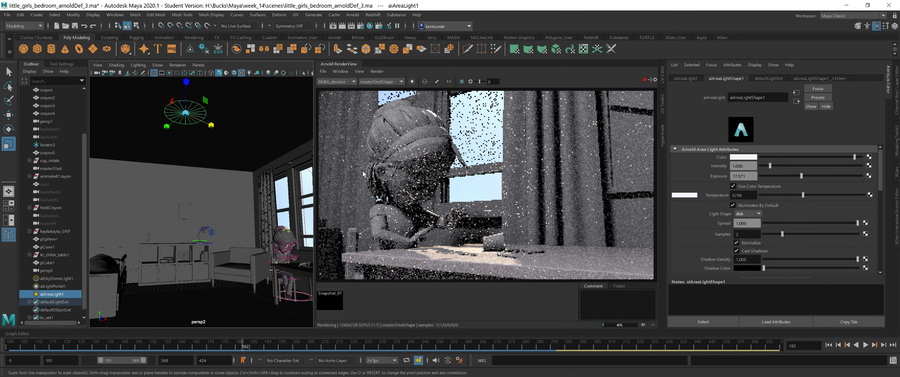
pyautogui.moveTo(186, 115); pyautogui.dragTo(164, 129)
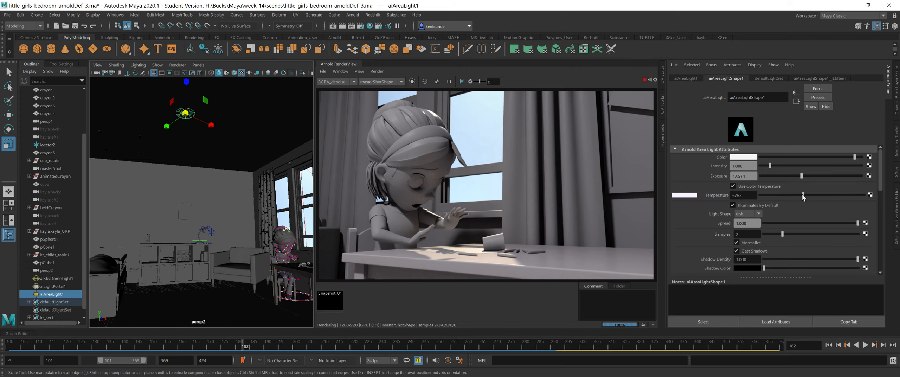
# - Set the disk light's color temperature to about 4005 and its exposure to 16.121
pyautogui.moveTo(802, 195); pyautogui.dragTo(782, 196)
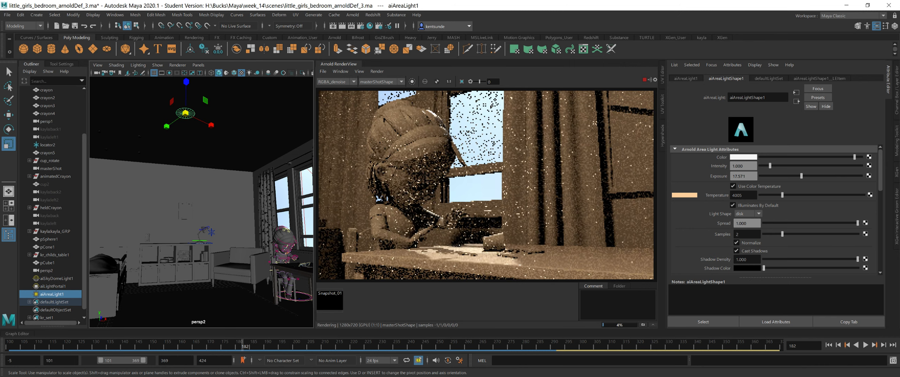
pyautogui.moveTo(802, 175); pyautogui.dragTo(799, 176)
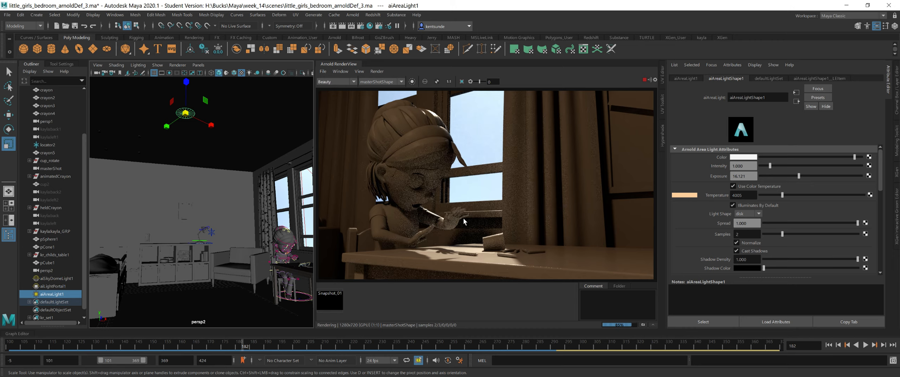
# - Inspect the noise in the Beauty render around the curtains, window and table, and review the light's sampling settings
pyautogui.scroll(5, 608, 218)
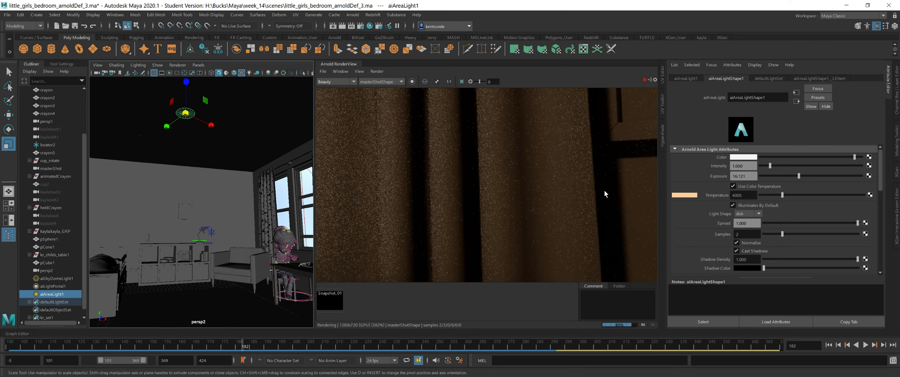
pyautogui.scroll(-2, 603, 209)
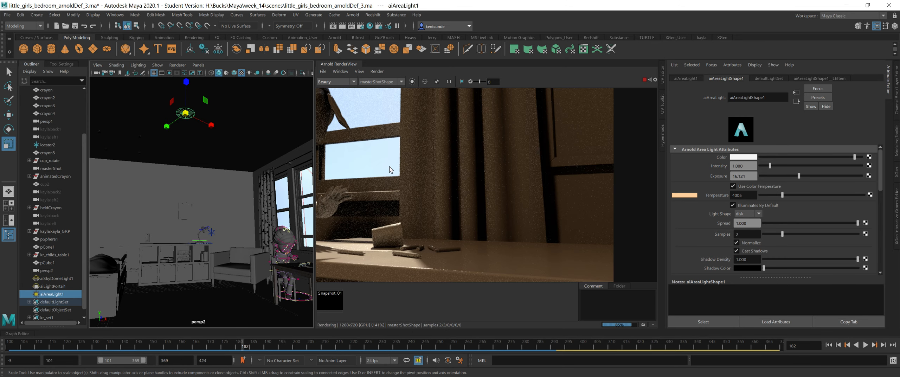
pyautogui.moveTo(389, 166); pyautogui.dragTo(476, 191, button='middle')
pyautogui.scroll(-1, 526, 177)
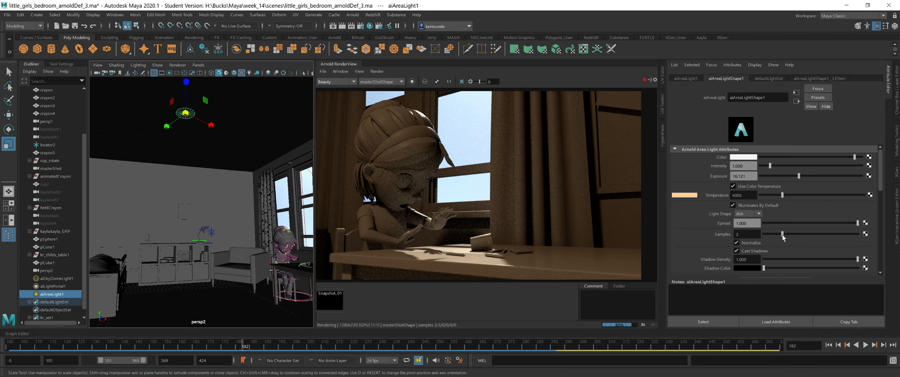
pyautogui.moveTo(784, 234); pyautogui.dragTo(790, 234)
pyautogui.scroll(-2, 813, 212)
pyautogui.scroll(1, 813, 213)
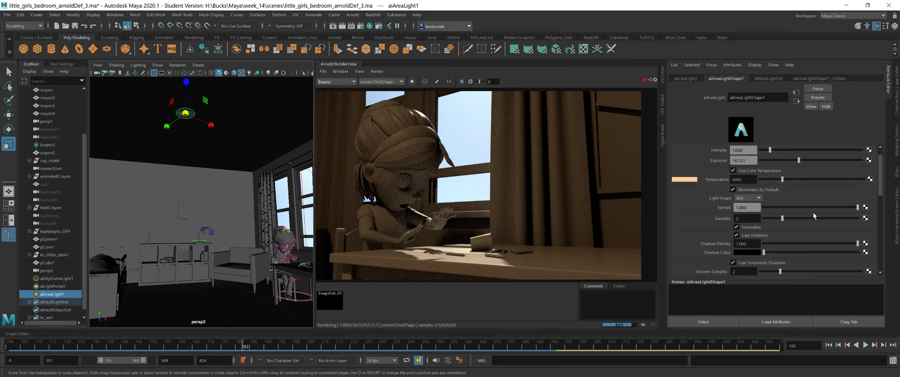
pyautogui.scroll(1, 811, 196)
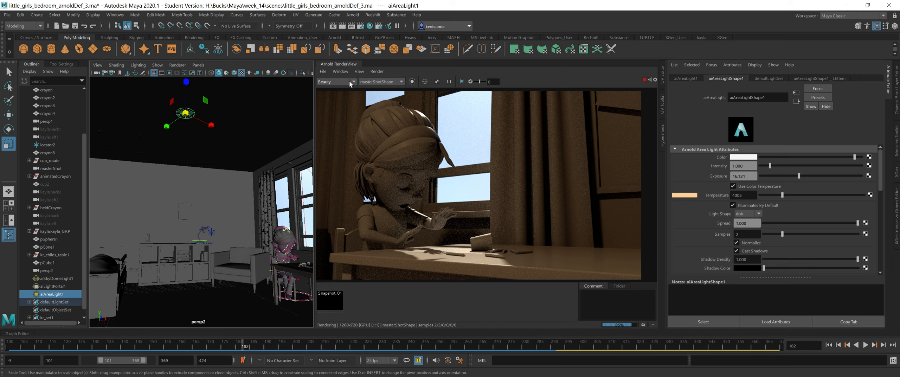
# - Render through the perspShape1 camera and set the disk light's spread to 0.669
pyautogui.click(376, 83)
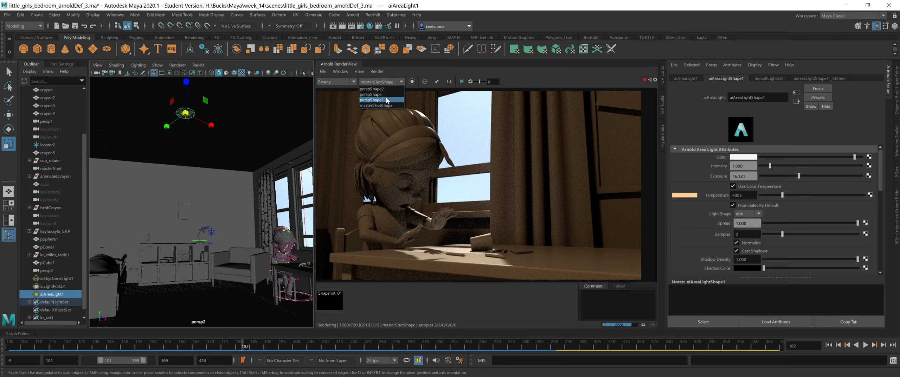
pyautogui.click(381, 100)
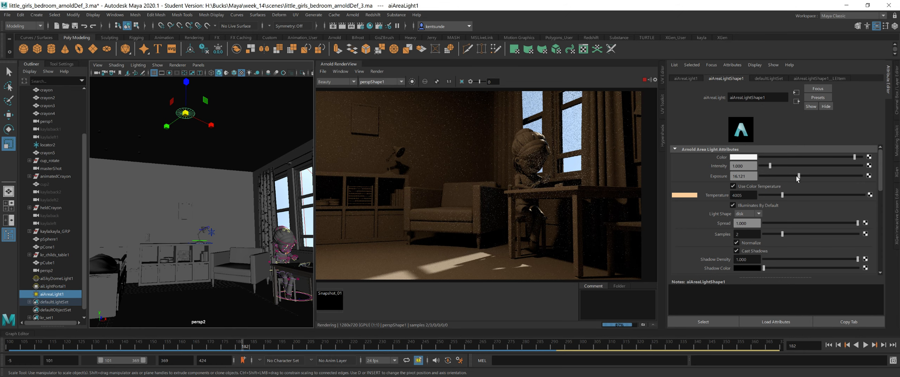
pyautogui.moveTo(856, 224); pyautogui.dragTo(780, 225)
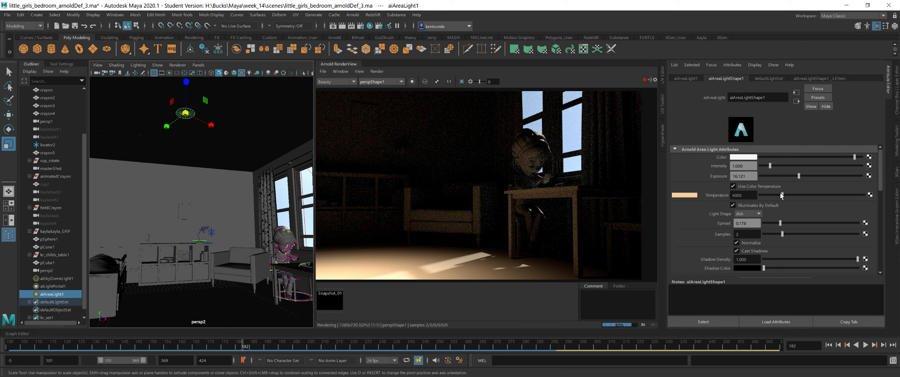
pyautogui.moveTo(780, 221); pyautogui.dragTo(826, 224)
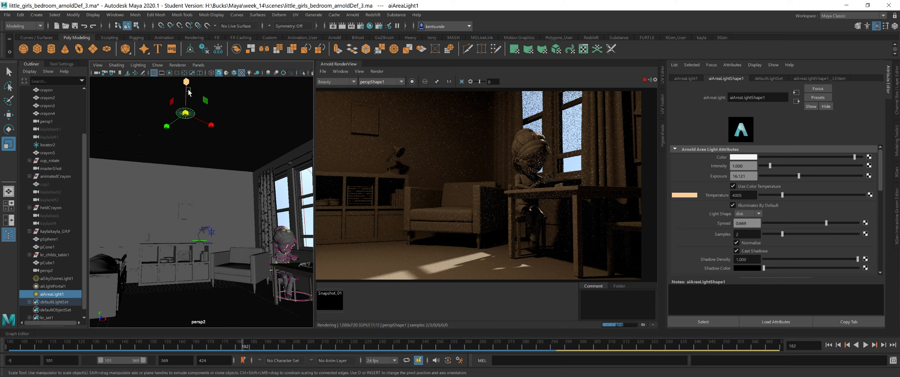
# - Lower the disk light slightly to a height of about 252.4 cm and show the RGBA_denoise output in the render
pyautogui.press('w')
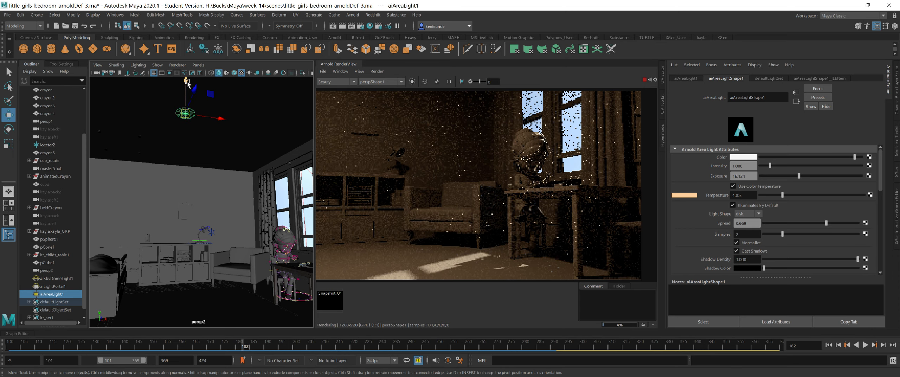
pyautogui.moveTo(187, 82); pyautogui.dragTo(187, 93)
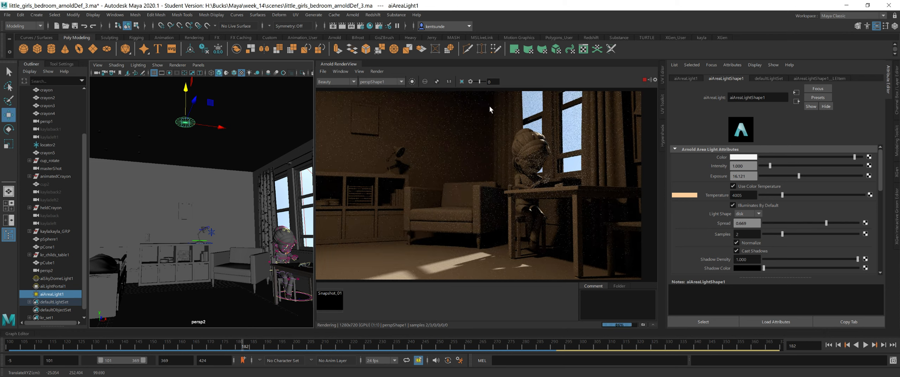
pyautogui.click(333, 81)
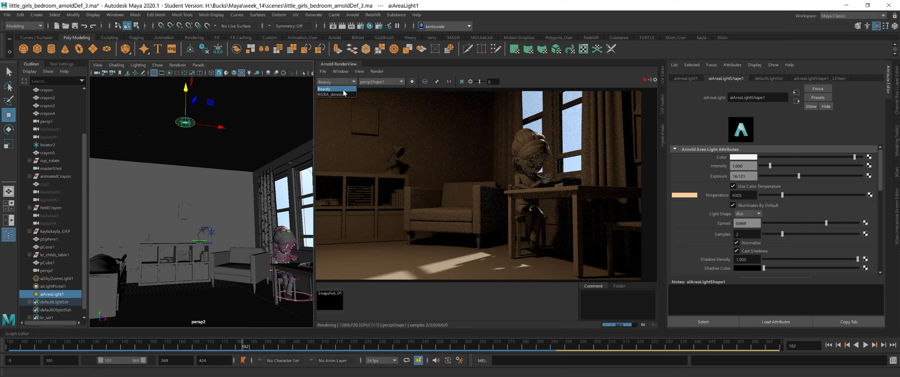
pyautogui.click(332, 94)
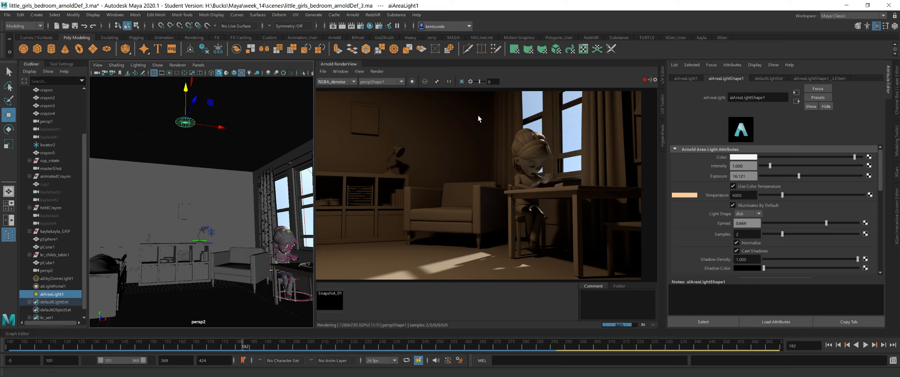
# - Check the denoised lighting through the masterShotShape camera, then return the render to perspShape1
pyautogui.click(376, 84)
pyautogui.click(379, 106)
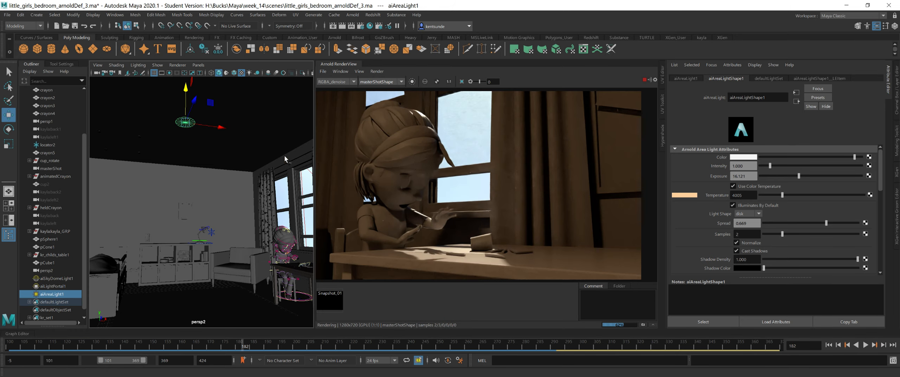
pyautogui.click(334, 82)
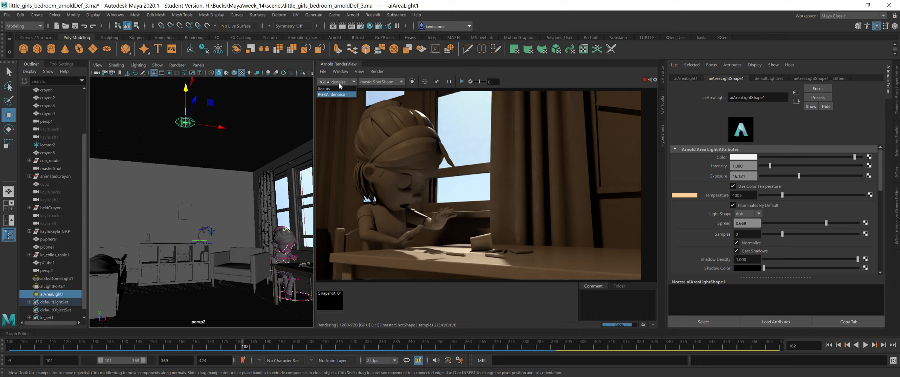
pyautogui.click(382, 82)
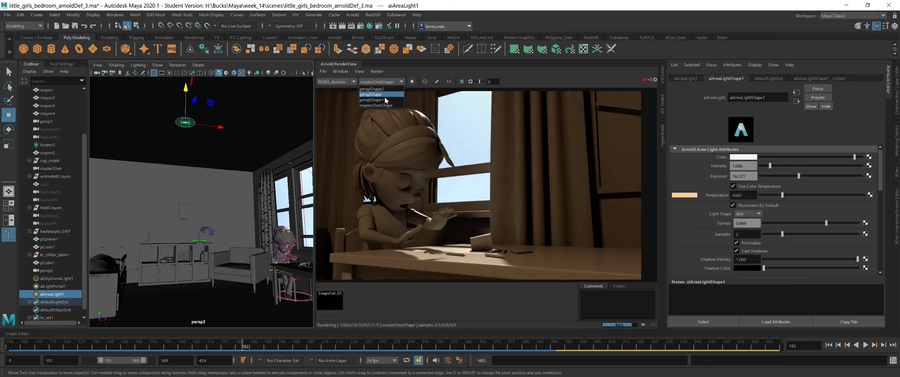
pyautogui.click(386, 100)
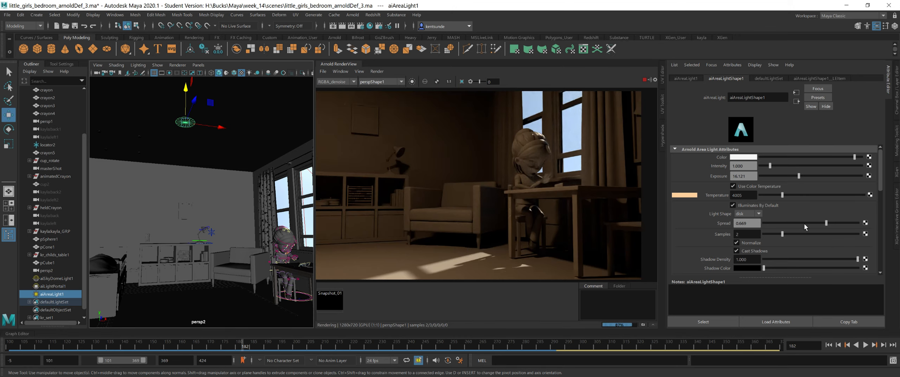
# - Turn off Normalize on the disk light and reduce its exposure to 7.640
pyautogui.click(737, 243)
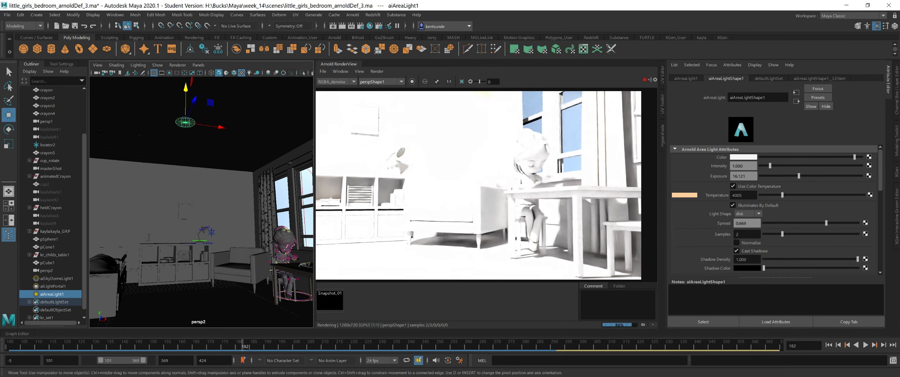
pyautogui.moveTo(748, 176); pyautogui.dragTo(692, 170)
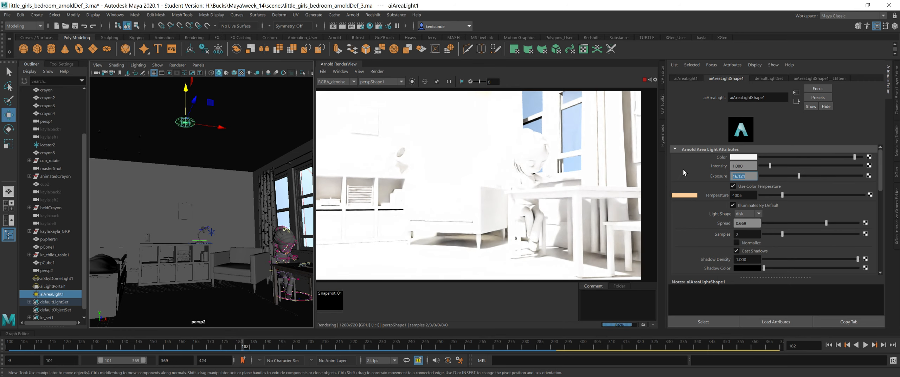
pyautogui.write('5')
pyautogui.press('Return')
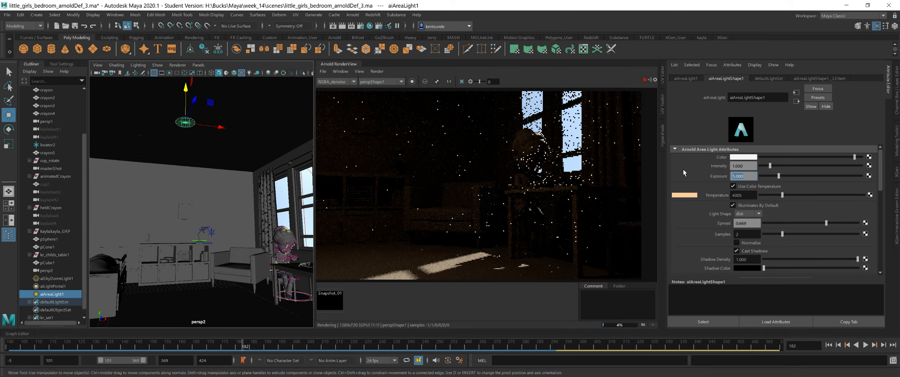
pyautogui.keyDown('ctrl'); pyautogui.moveTo(739, 176); pyautogui.dragTo(810, 176); pyautogui.keyUp('ctrl')
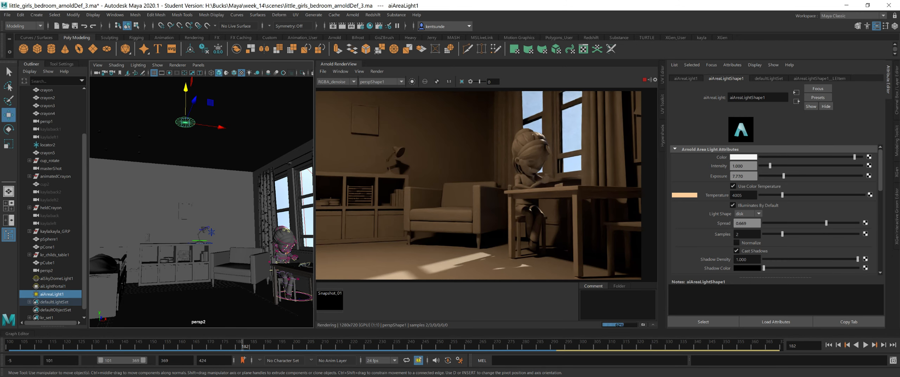
pyautogui.keyDown('ctrl'); pyautogui.moveTo(744, 176); pyautogui.dragTo(739, 175); pyautogui.keyUp('ctrl')
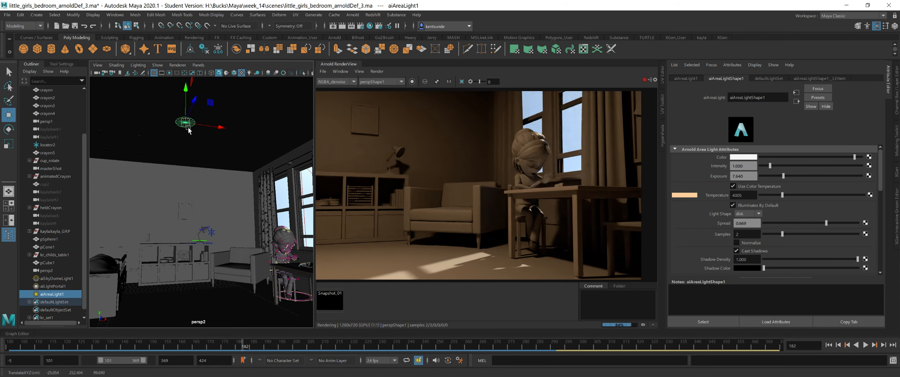
# - Adjust the disk light's uniform scale and check the result through the masterShotShape camera
pyautogui.press('r')
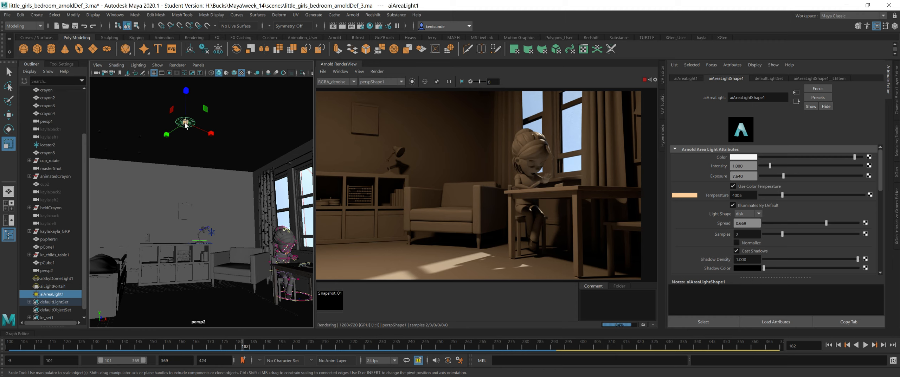
pyautogui.moveTo(185, 124)
pyautogui.mouseDown()
pyautogui.moveTo(246, 132)
pyautogui.moveTo(184, 129)
pyautogui.mouseUp()
pyautogui.click(374, 82)
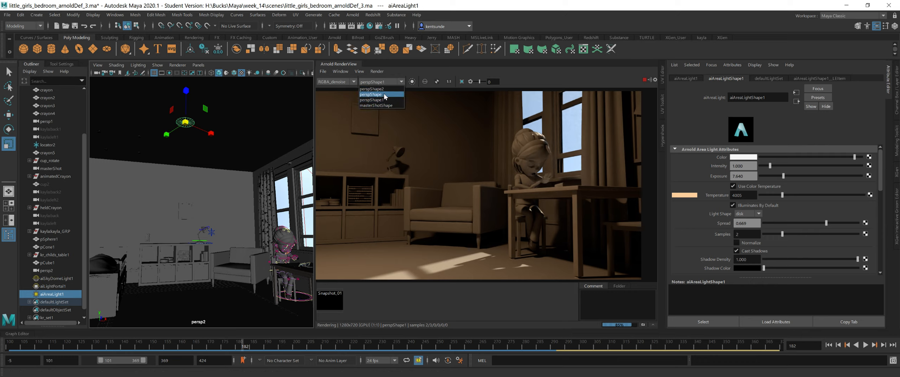
pyautogui.click(383, 104)
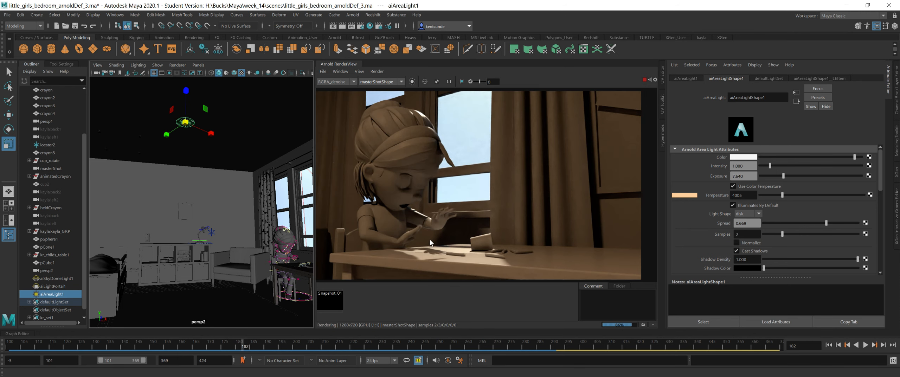
# - Render through the perspShape2 camera and reframe its view on the girl at the table
pyautogui.click(373, 82)
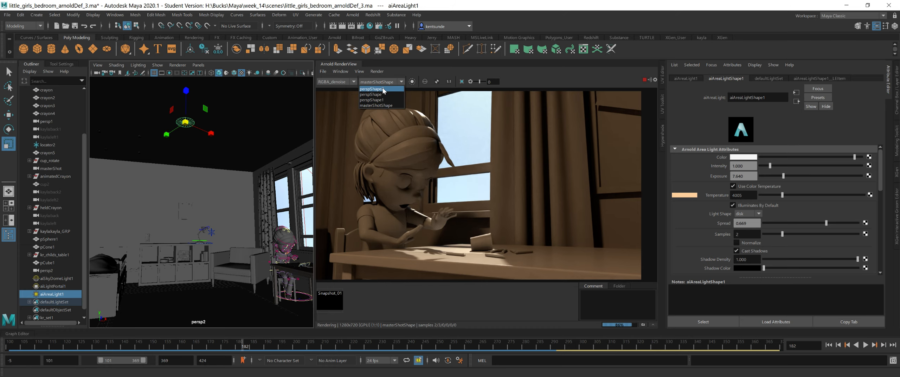
pyautogui.click(383, 88)
pyautogui.press('f')
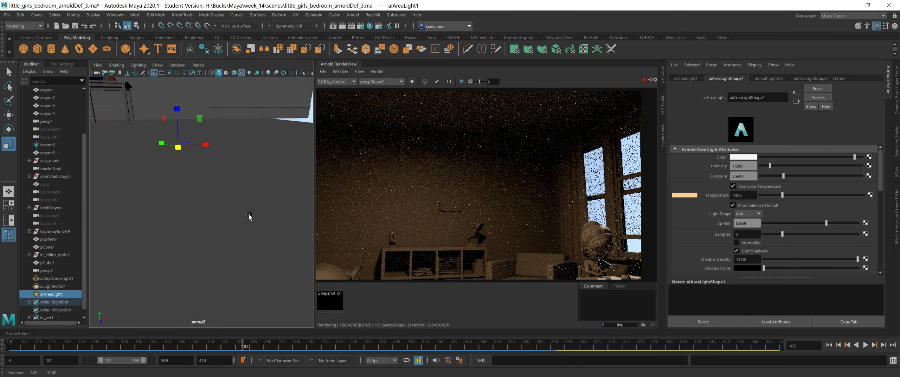
pyautogui.keyDown('alt'); pyautogui.moveTo(249, 215); pyautogui.dragTo(251, 211); pyautogui.keyUp('alt')
pyautogui.keyDown('alt'); pyautogui.moveTo(251, 211); pyautogui.dragTo(205, 75, button='middle'); pyautogui.keyUp('alt')
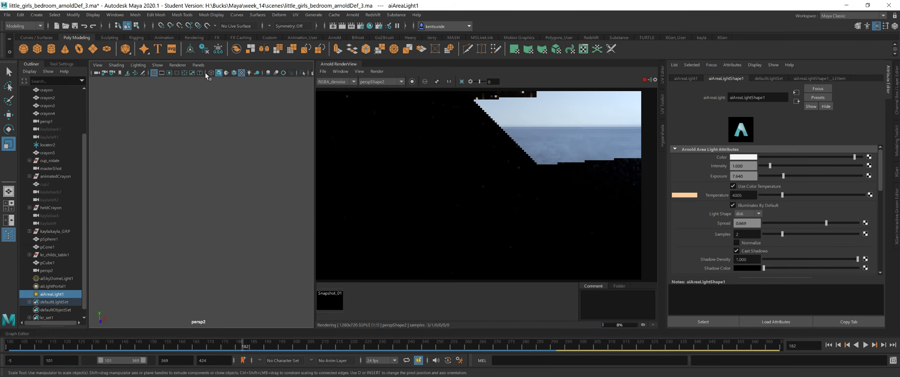
pyautogui.keyDown('alt'); pyautogui.moveTo(218, 225); pyautogui.dragTo(215, 150, button='middle'); pyautogui.keyUp('alt')
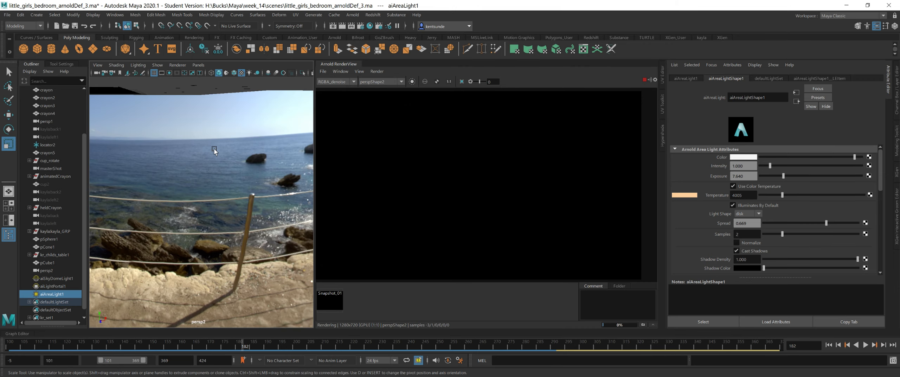
pyautogui.keyDown('alt'); pyautogui.moveTo(214, 151); pyautogui.dragTo(224, 220); pyautogui.keyUp('alt')
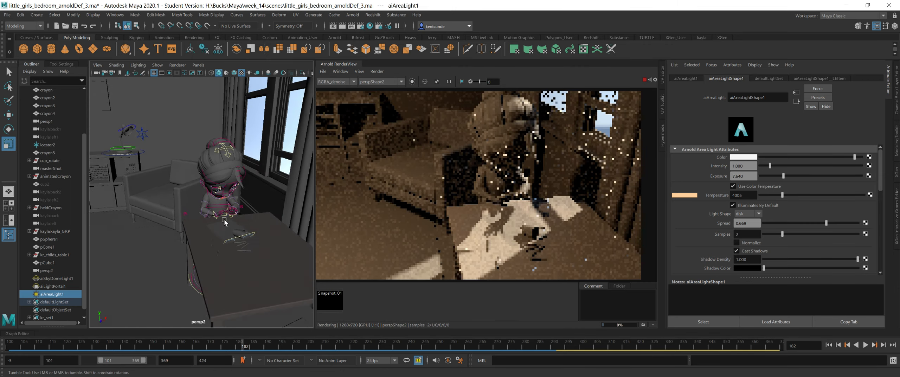
# - Move the disk light from above the bookshelf to over the girl's table, using wireframe display to place it
pyautogui.keyDown('alt'); pyautogui.moveTo(223, 220); pyautogui.dragTo(233, 226, button='right'); pyautogui.keyUp('alt')
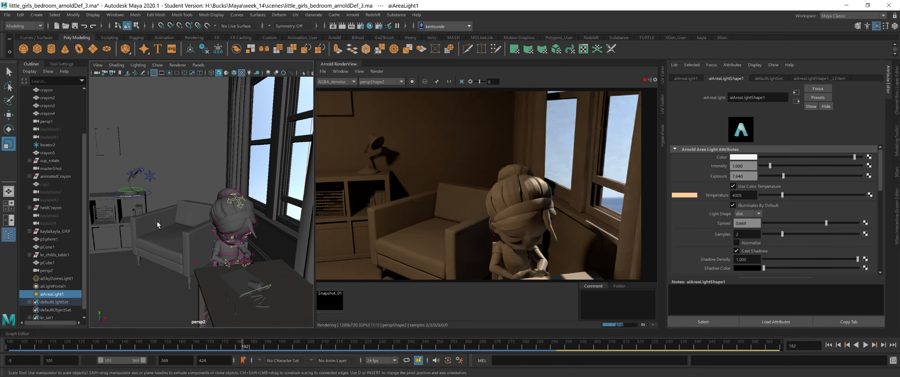
pyautogui.keyDown('alt'); pyautogui.moveTo(157, 221); pyautogui.dragTo(168, 172, button='right'); pyautogui.keyUp('alt')
pyautogui.keyDown('alt'); pyautogui.moveTo(168, 172); pyautogui.dragTo(240, 187, button='middle'); pyautogui.keyUp('alt')
pyautogui.keyDown('alt'); pyautogui.moveTo(240, 187); pyautogui.dragTo(181, 184, button='right'); pyautogui.keyUp('alt')
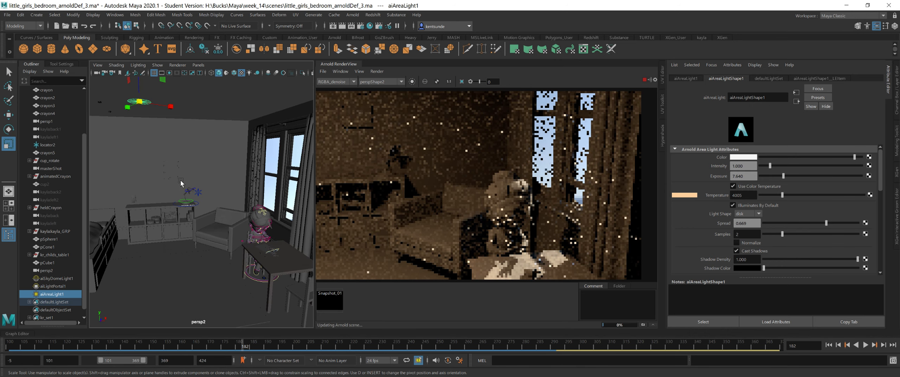
pyautogui.press('w')
pyautogui.moveTo(143, 105); pyautogui.dragTo(212, 229)
pyautogui.press('4')
pyautogui.keyDown('alt'); pyautogui.moveTo(157, 196); pyautogui.dragTo(196, 254, button='middle'); pyautogui.keyUp('alt')
pyautogui.keyDown('alt'); pyautogui.moveTo(183, 184); pyautogui.dragTo(190, 194); pyautogui.keyUp('alt')
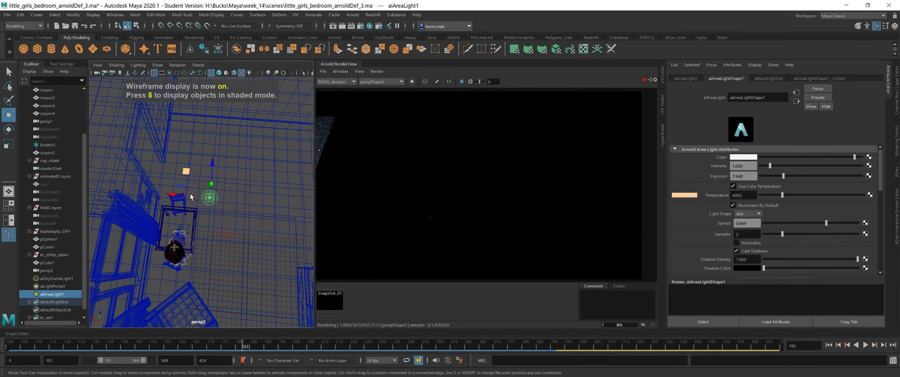
pyautogui.moveTo(185, 169); pyautogui.dragTo(146, 195)
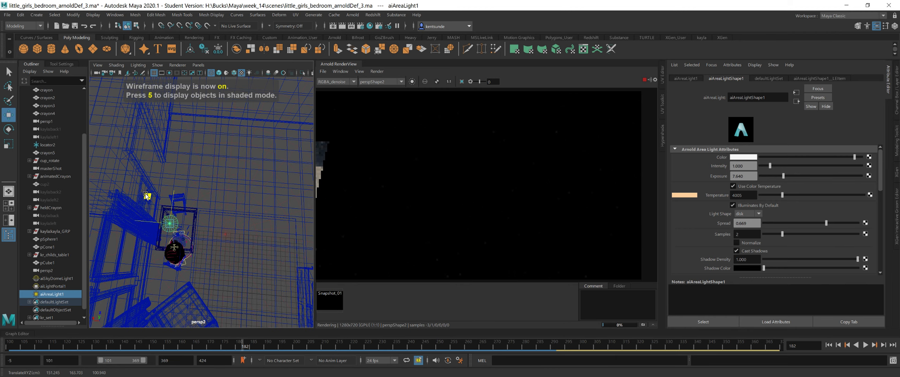
# - Fine-tune the disk light's position above the table, checking its placement from the side and from the front
pyautogui.keyDown('alt'); pyautogui.moveTo(207, 275); pyautogui.dragTo(216, 187); pyautogui.keyUp('alt')
pyautogui.keyDown('alt'); pyautogui.moveTo(223, 224); pyautogui.dragTo(183, 257); pyautogui.keyUp('alt')
pyautogui.moveTo(269, 212); pyautogui.dragTo(276, 213)
pyautogui.keyDown('alt'); pyautogui.moveTo(191, 256); pyautogui.dragTo(307, 241); pyautogui.keyUp('alt')
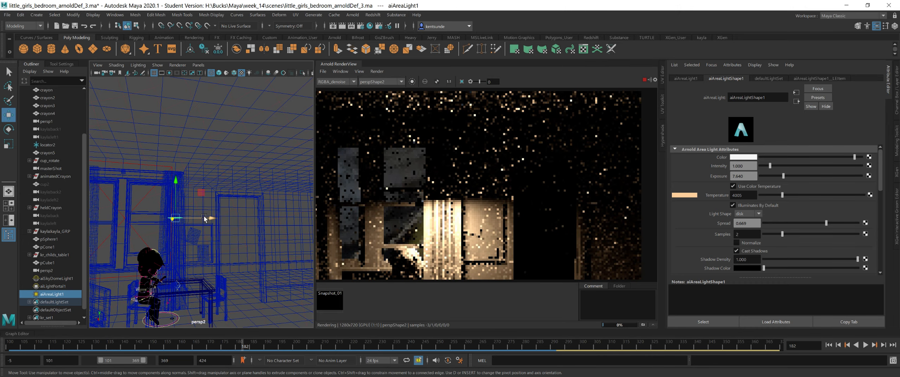
pyautogui.moveTo(205, 217); pyautogui.dragTo(214, 217)
pyautogui.keyDown('alt'); pyautogui.moveTo(217, 274); pyautogui.dragTo(145, 272); pyautogui.keyUp('alt')
pyautogui.keyDown('alt'); pyautogui.moveTo(144, 273); pyautogui.dragTo(237, 298, button='right'); pyautogui.keyUp('alt')
pyautogui.keyDown('alt'); pyautogui.moveTo(180, 219); pyautogui.dragTo(148, 143, button='middle'); pyautogui.keyUp('alt')
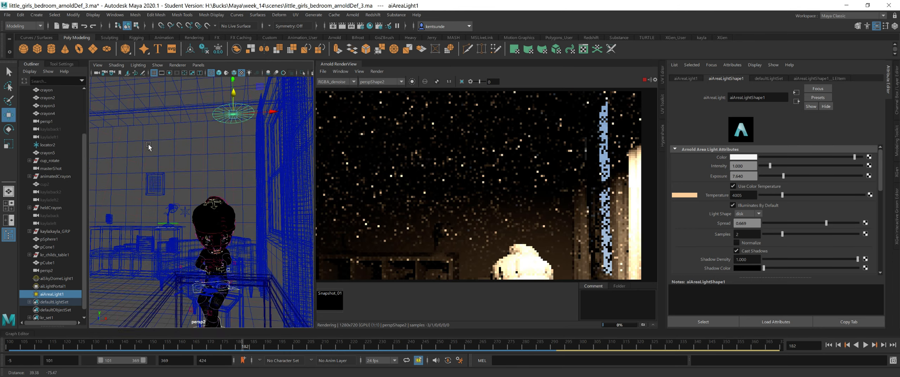
pyautogui.keyDown('alt'); pyautogui.moveTo(148, 143); pyautogui.dragTo(139, 197); pyautogui.keyUp('alt')
pyautogui.moveTo(264, 111); pyautogui.dragTo(239, 113)
# - Mute the sky dome light in the Light Editor and inspect the hand shadows on the tabletop in the render
pyautogui.keyDown('alt'); pyautogui.moveTo(155, 236); pyautogui.dragTo(145, 207); pyautogui.keyUp('alt')
pyautogui.keyDown('alt'); pyautogui.moveTo(146, 207); pyautogui.dragTo(231, 185, button='right'); pyautogui.keyUp('alt')
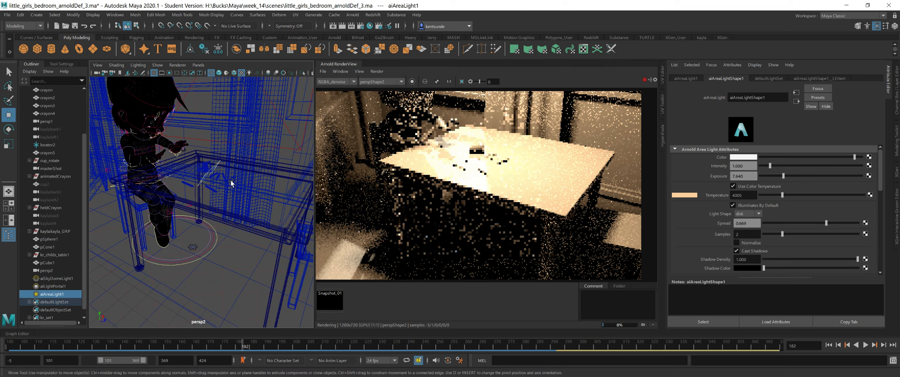
pyautogui.keyDown('alt'); pyautogui.moveTo(229, 215); pyautogui.dragTo(227, 258, button='middle'); pyautogui.keyUp('alt')
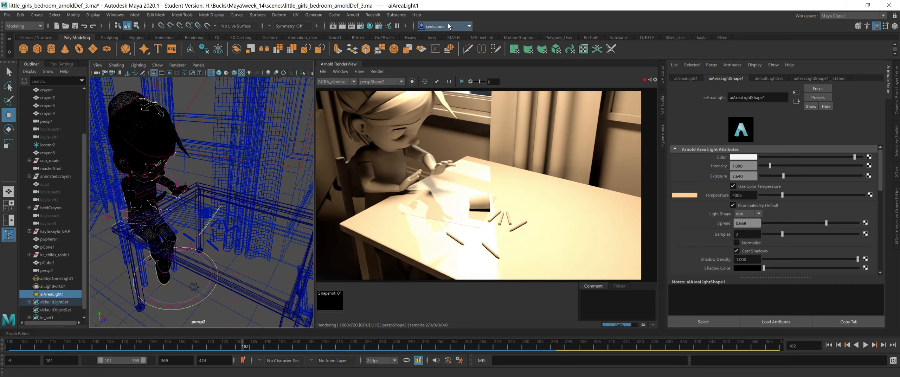
pyautogui.click(388, 26)
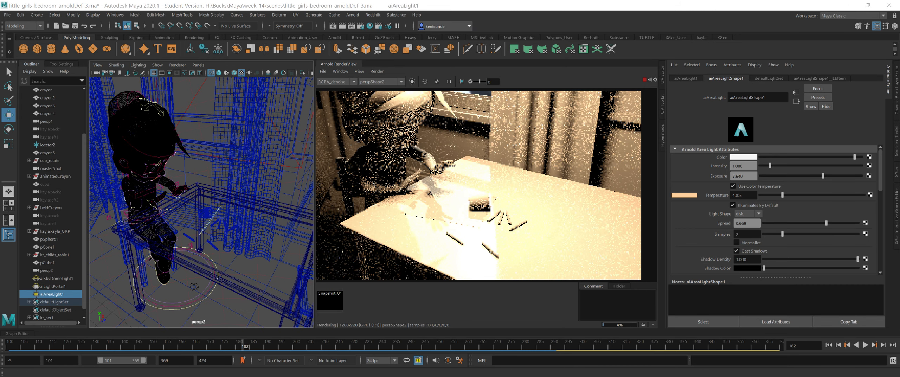
pyautogui.moveTo(703, 102); pyautogui.dragTo(588, 107)
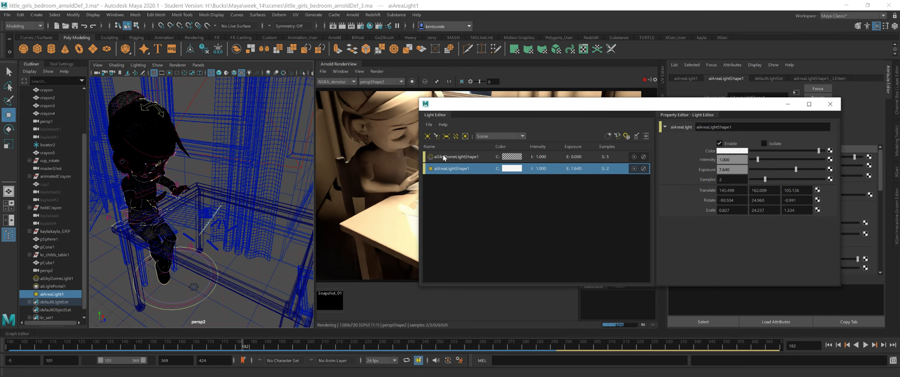
pyautogui.click(644, 158)
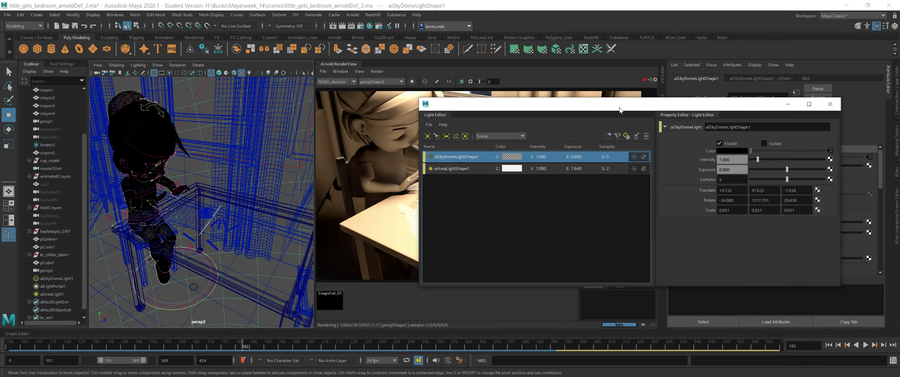
pyautogui.moveTo(620, 104); pyautogui.dragTo(899, 112)
pyautogui.click(670, 215)
pyautogui.scroll(4, 426, 195)
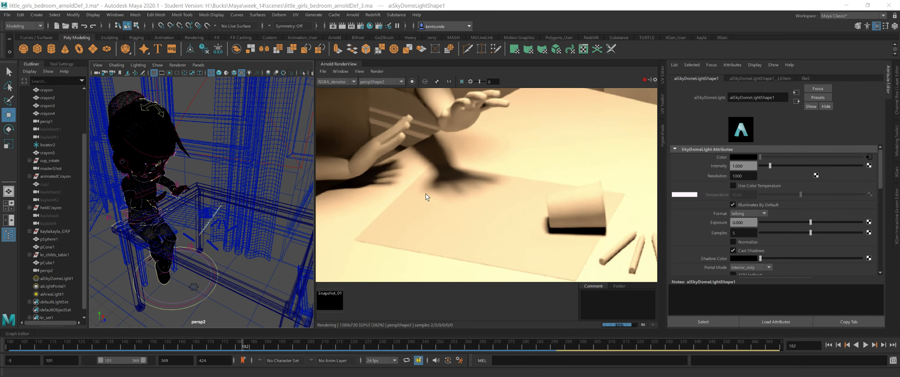
pyautogui.scroll(-4, 457, 169)
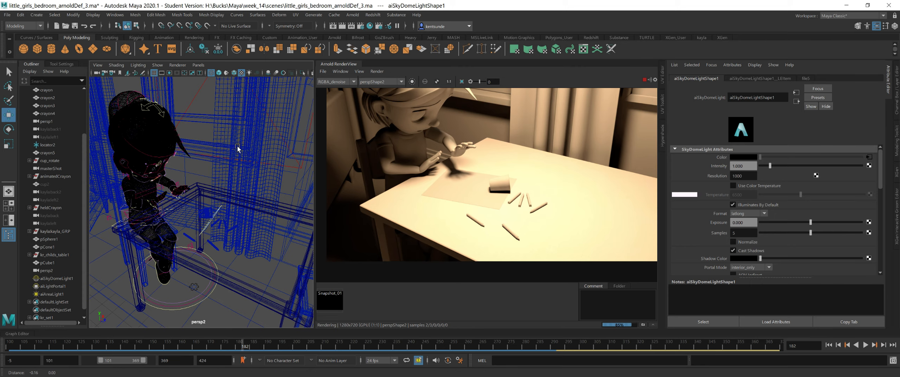
# - Turn on Normalize for the disk light above the table and set its exposure to 15
pyautogui.keyDown('alt'); pyautogui.moveTo(236, 144); pyautogui.dragTo(236, 182, button='middle'); pyautogui.keyUp('alt')
pyautogui.keyDown('alt'); pyautogui.moveTo(236, 182); pyautogui.dragTo(212, 181, button='right'); pyautogui.keyUp('alt')
pyautogui.keyDown('alt'); pyautogui.moveTo(211, 180); pyautogui.dragTo(221, 191); pyautogui.keyUp('alt')
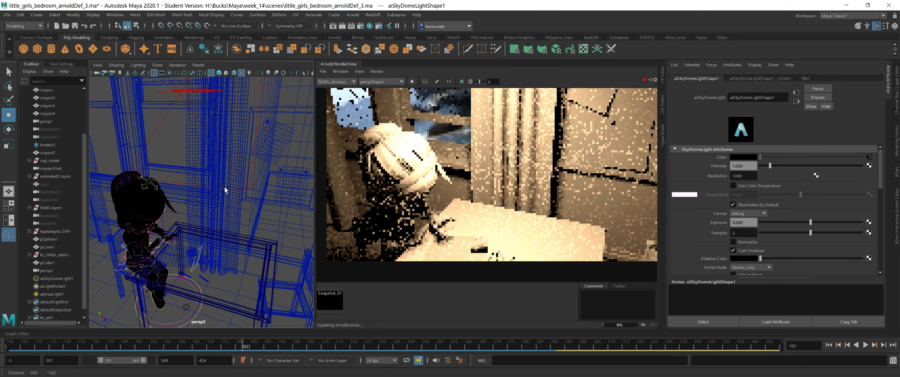
pyautogui.click(206, 90)
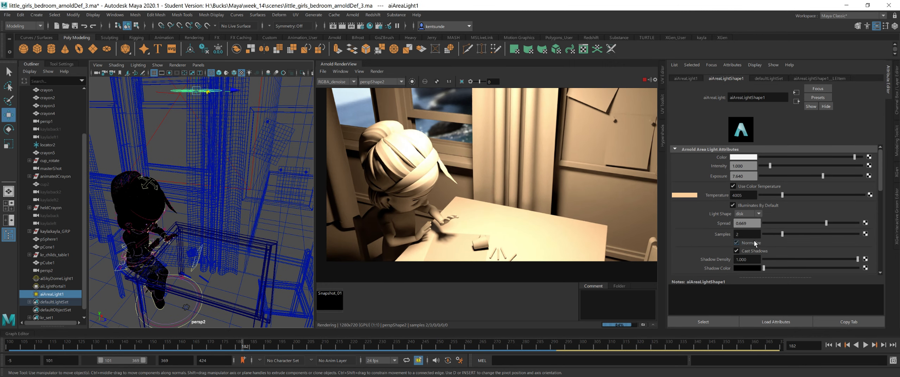
pyautogui.click(743, 176)
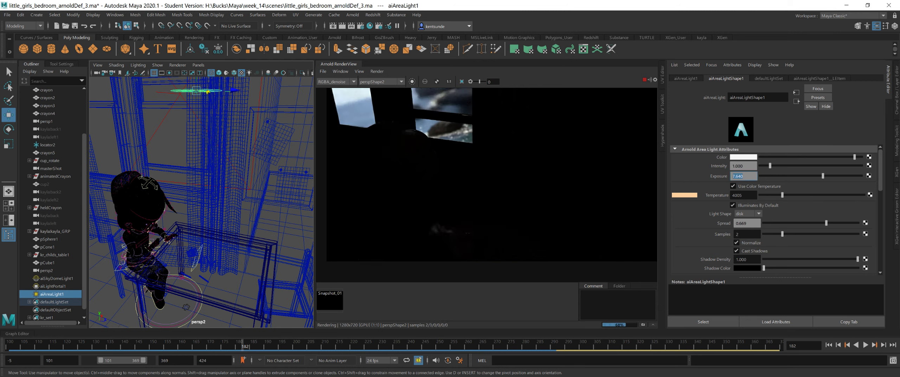
pyautogui.write('15')
pyautogui.press('Return')
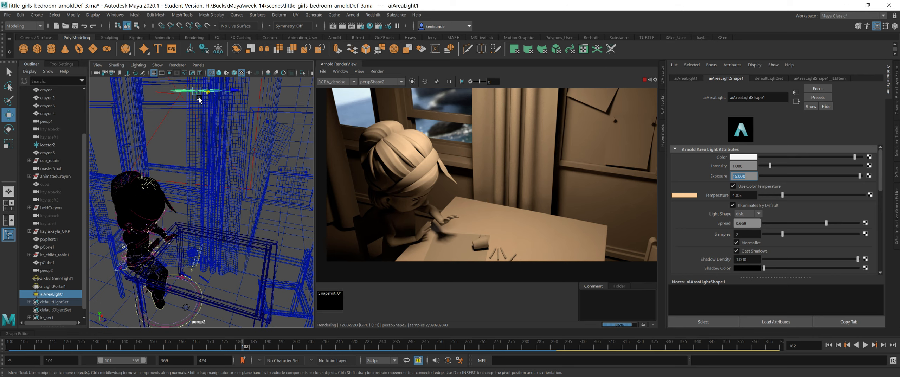
# - Scale the disk light down and slightly back up, comparing how its size softens the hand shadows on the table
pyautogui.press('r')
pyautogui.moveTo(198, 98); pyautogui.dragTo(156, 111)
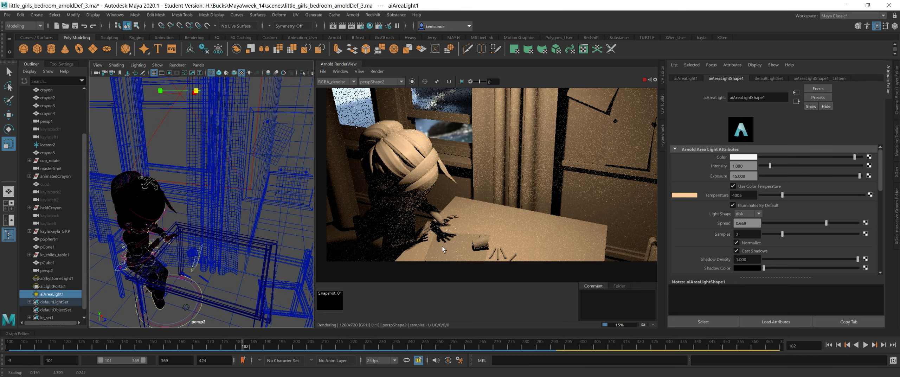
pyautogui.scroll(5, 442, 246)
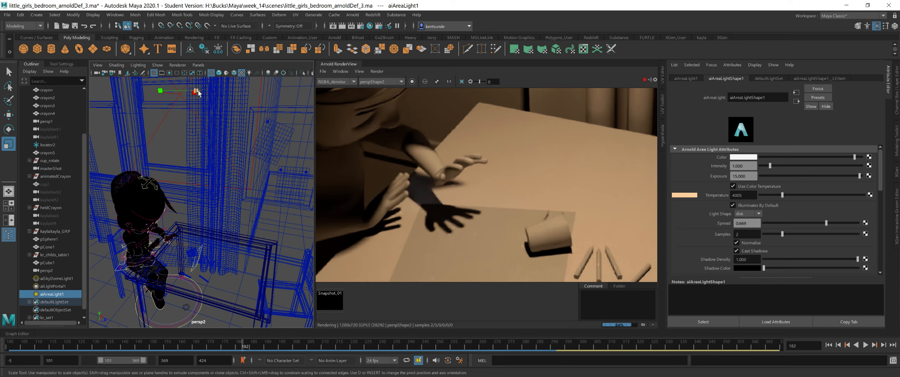
pyautogui.moveTo(198, 93); pyautogui.dragTo(196, 93)
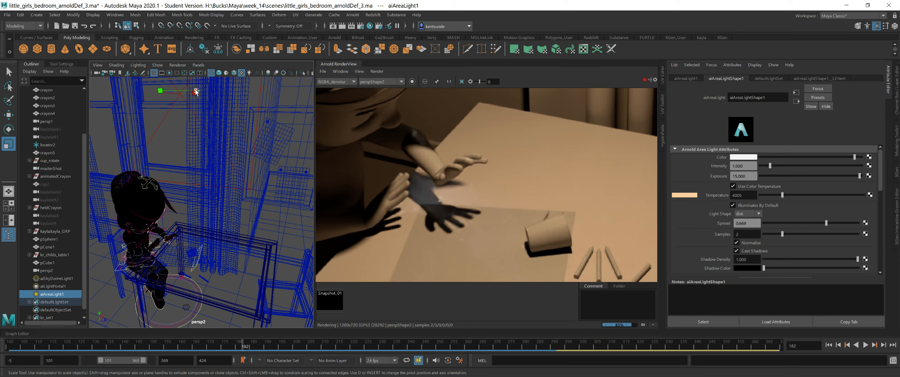
pyautogui.moveTo(196, 92)
pyautogui.mouseDown()
pyautogui.moveTo(205, 95)
pyautogui.moveTo(194, 101)
pyautogui.mouseUp()
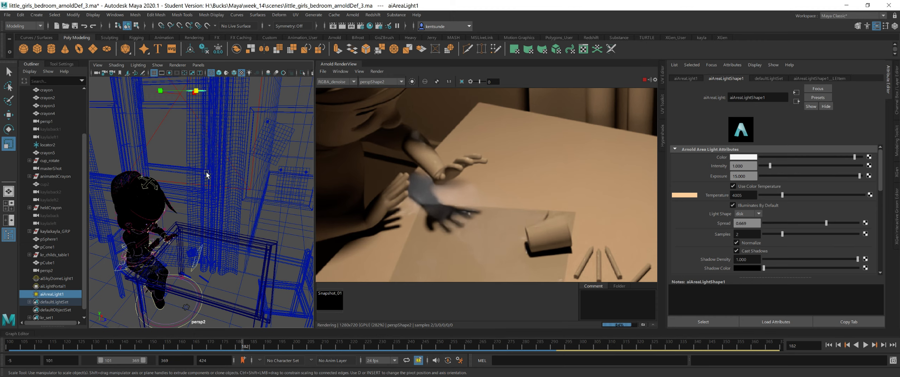
# - Rescale the disk light with the whole table in view and reselect the light
pyautogui.scroll(5, 222, 168)
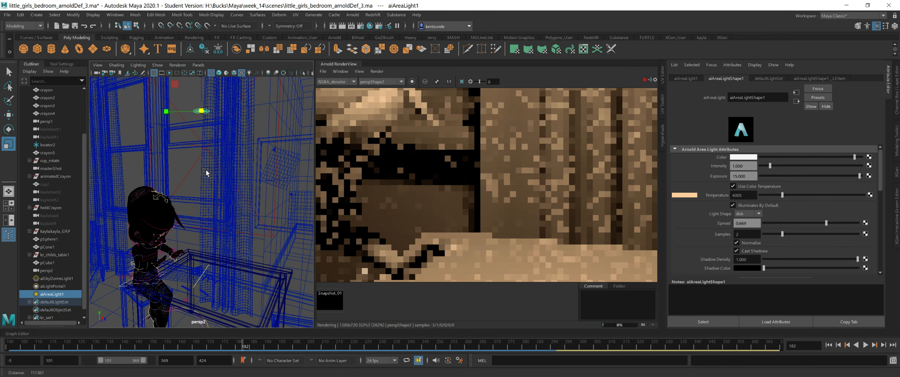
pyautogui.keyDown('alt'); pyautogui.moveTo(205, 169); pyautogui.dragTo(184, 175); pyautogui.keyUp('alt')
pyautogui.scroll(-2, 190, 180)
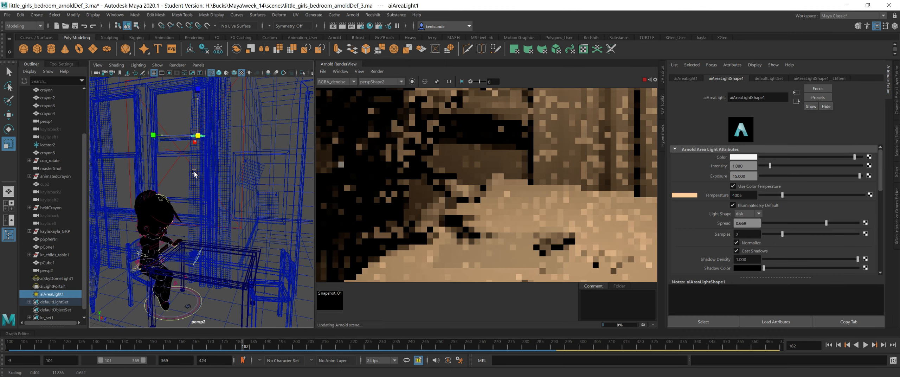
pyautogui.moveTo(203, 183); pyautogui.dragTo(226, 145, button='right')
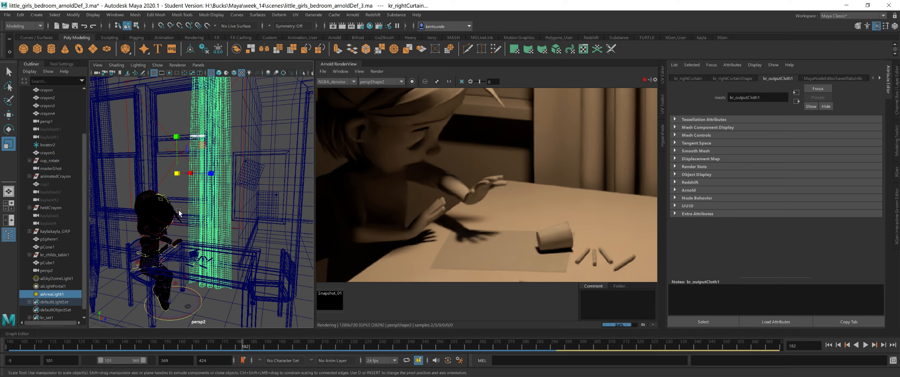
pyautogui.click(181, 206)
pyautogui.click(197, 140)
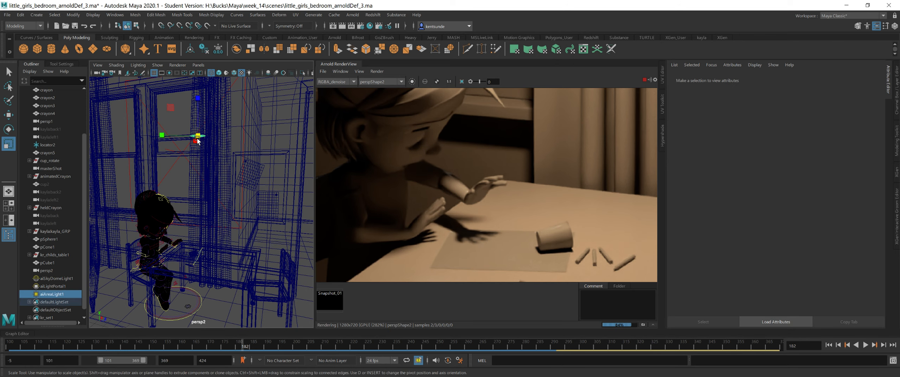
# - Render through the masterShotShape camera and frame the image on the girl at the table
pyautogui.click(380, 82)
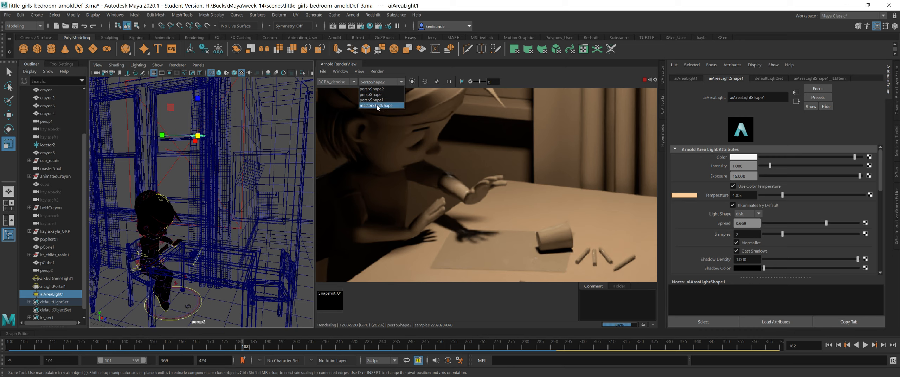
pyautogui.click(377, 106)
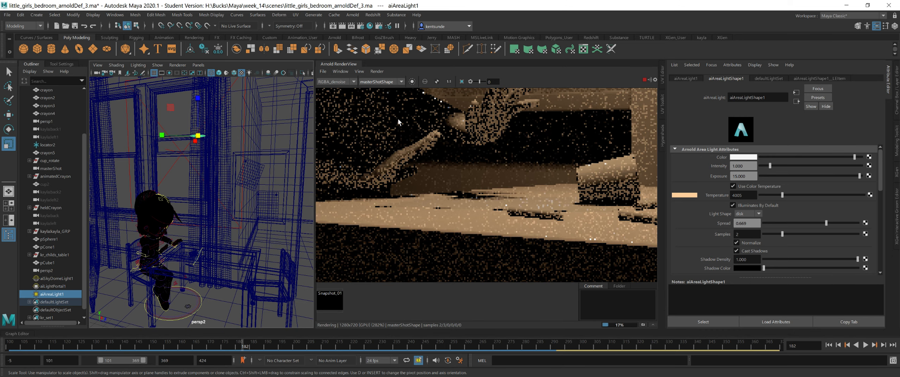
pyautogui.scroll(-3, 568, 196)
pyautogui.scroll(1, 569, 195)
pyautogui.moveTo(569, 160); pyautogui.dragTo(517, 219, button='middle')
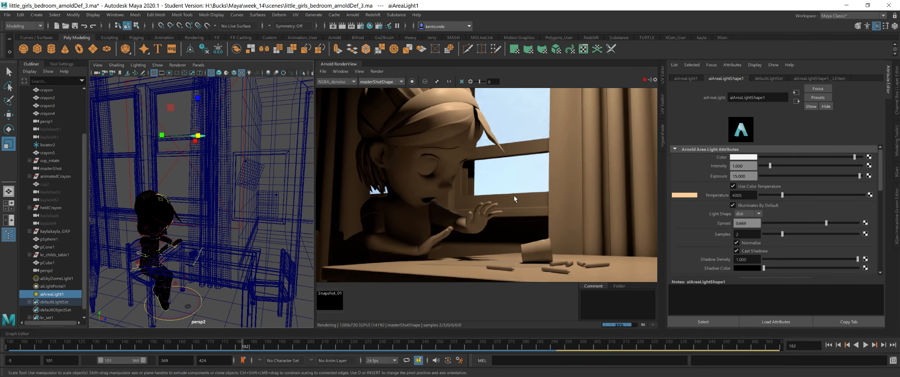
pyautogui.scroll(-1, 514, 196)
pyautogui.moveTo(514, 189); pyautogui.dragTo(471, 203, button='middle')
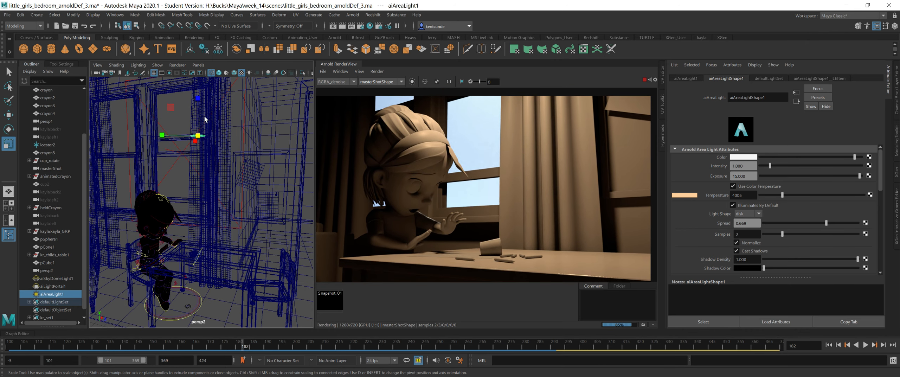
# - Enlarge the disk light to a wide disk to compare the shadows and scale it back down to a small disk
pyautogui.click(199, 136)
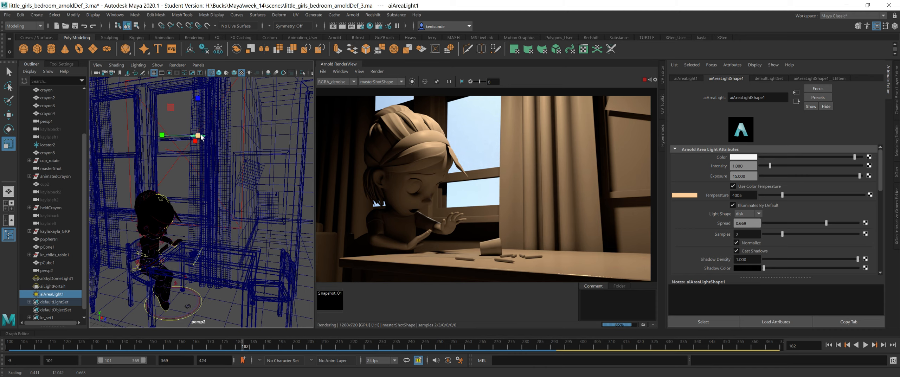
pyautogui.moveTo(201, 136); pyautogui.dragTo(327, 133)
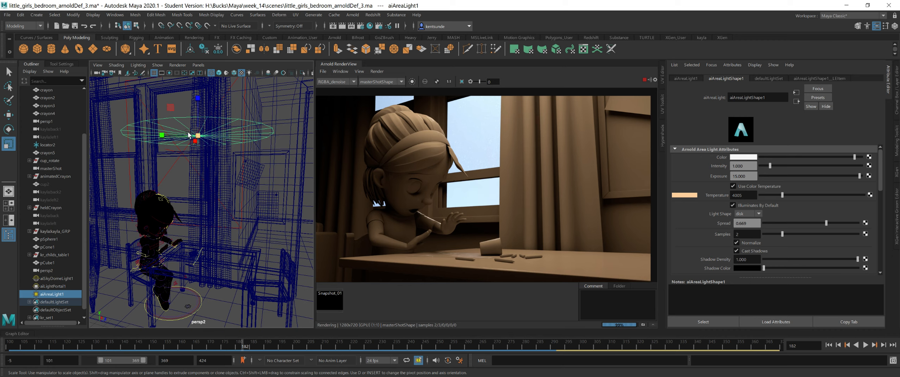
pyautogui.moveTo(195, 141); pyautogui.dragTo(74, 163)
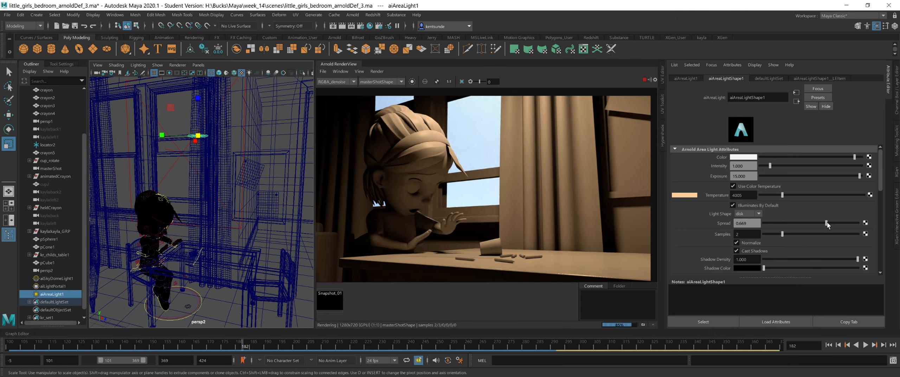
# - Narrow the disk light's spread to 0.270 and lower its exposure to 14.150
pyautogui.moveTo(826, 222); pyautogui.dragTo(789, 229)
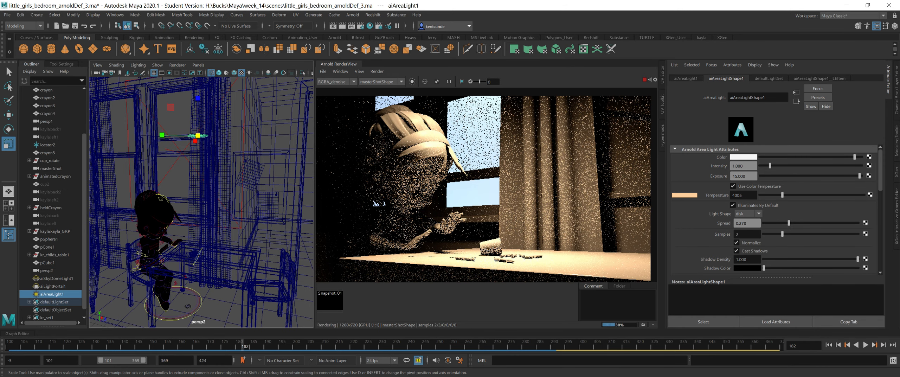
pyautogui.keyDown('ctrl'); pyautogui.moveTo(743, 176); pyautogui.dragTo(742, 177); pyautogui.keyUp('ctrl')
pyautogui.moveTo(859, 176); pyautogui.dragTo(856, 175)
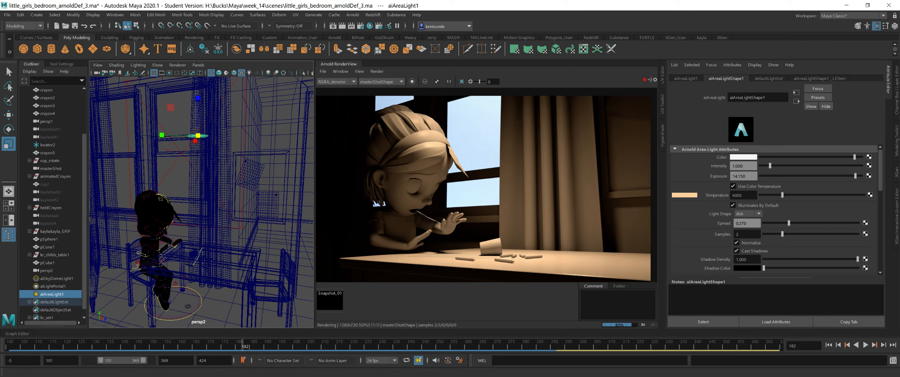
pyautogui.click(471, 201)
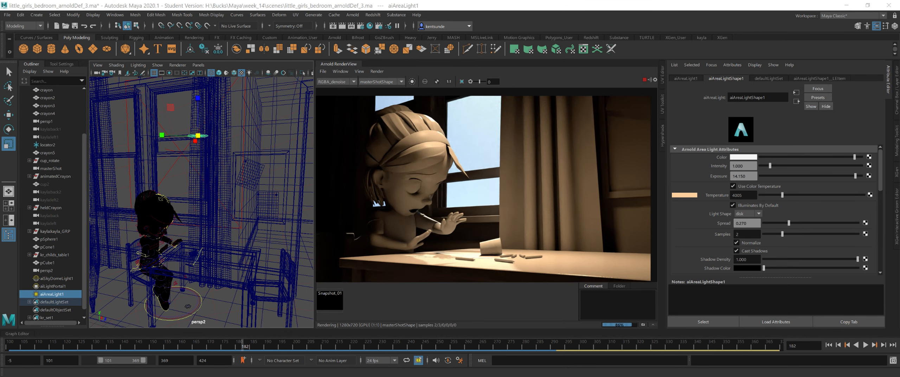
# - Lower the area light's exposure to 12.720 and raise the sky dome light's exposure slightly above zero
pyautogui.moveTo(855, 176); pyautogui.dragTo(848, 175)
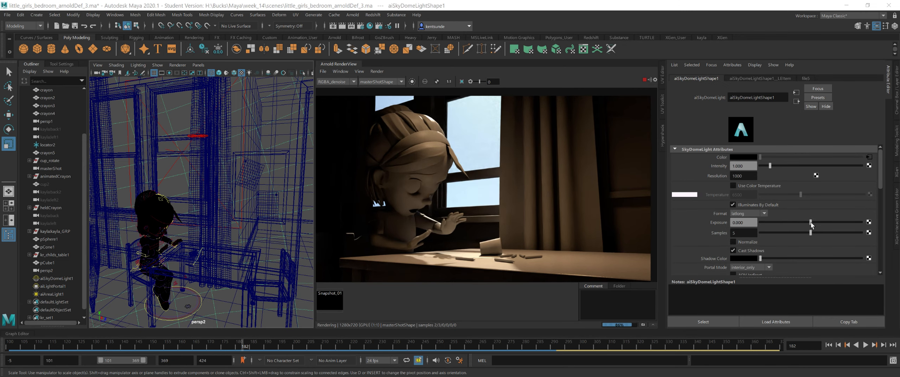
pyautogui.moveTo(811, 222); pyautogui.dragTo(822, 221)
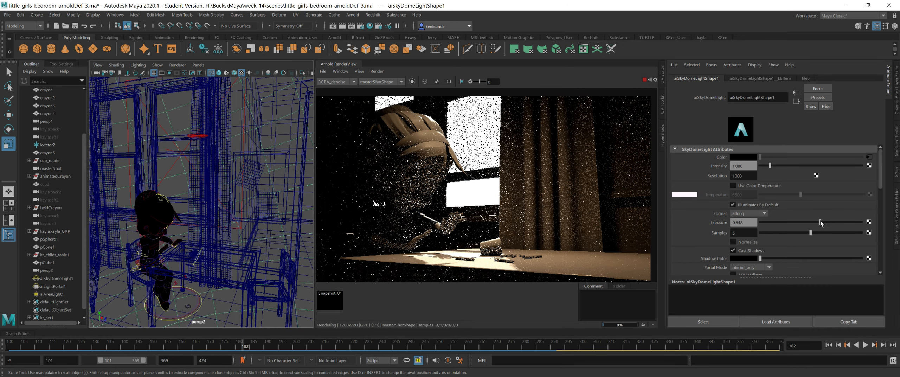
pyautogui.moveTo(820, 221); pyautogui.dragTo(815, 220)
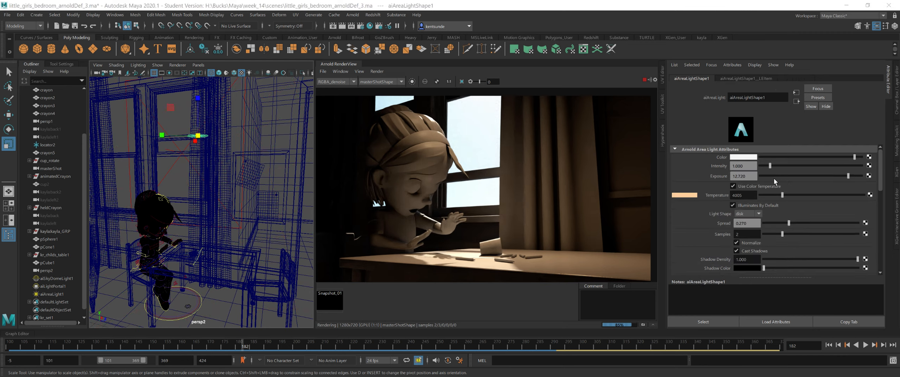
# - Set the area light's color temperature to 3475 and toggle its shadow casting off and back on to compare
pyautogui.moveTo(781, 194); pyautogui.dragTo(778, 194)
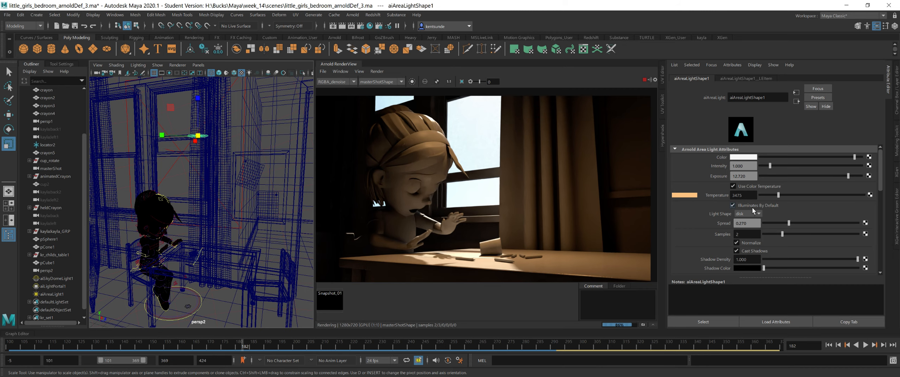
pyautogui.click(749, 251)
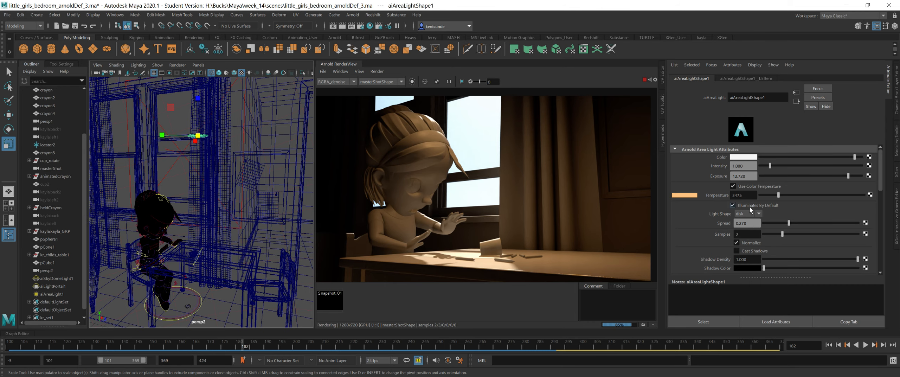
pyautogui.click(741, 249)
# - Try a shadow density of 0.357 on the area light and restore it to 1.000
pyautogui.scroll(-2, 769, 241)
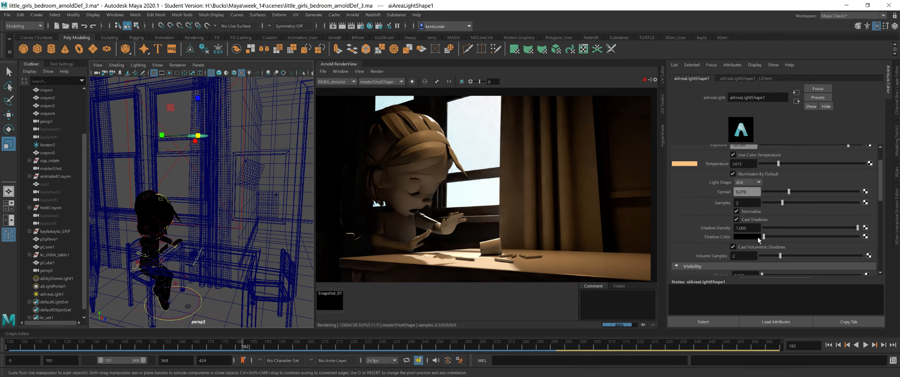
pyautogui.click(797, 227)
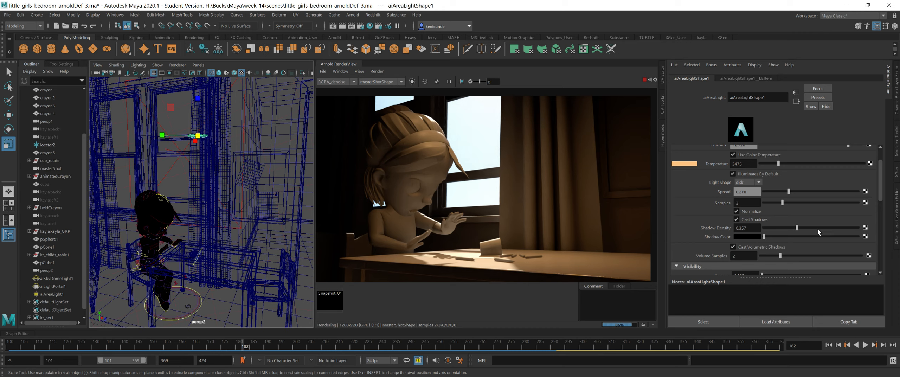
pyautogui.moveTo(818, 228); pyautogui.dragTo(861, 229)
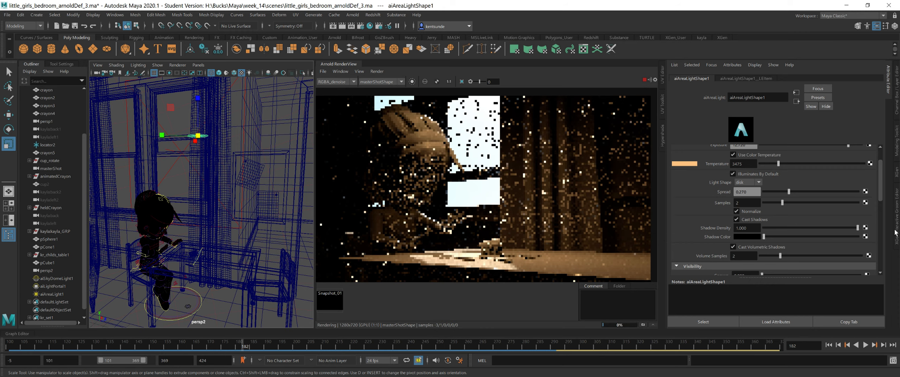
# - Tint the area light's shadows blue and darken the shadow color to a value of 0.002 with saturation 0.311
pyautogui.click(751, 237)
pyautogui.click(758, 216)
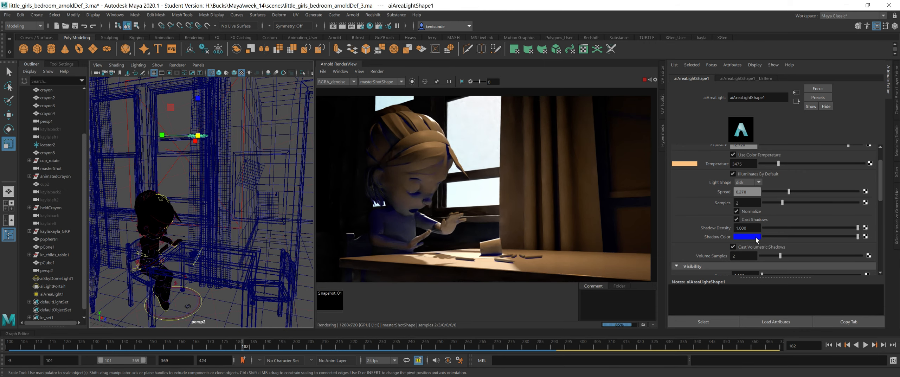
pyautogui.click(749, 236)
pyautogui.moveTo(748, 276); pyautogui.dragTo(708, 274)
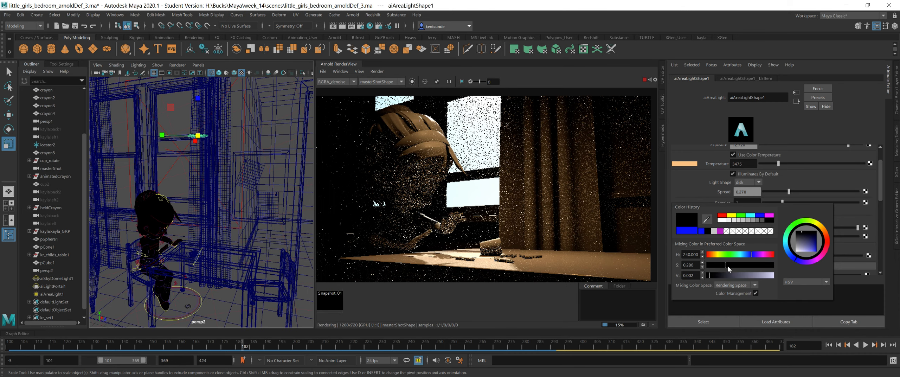
pyautogui.moveTo(727, 266); pyautogui.dragTo(728, 266)
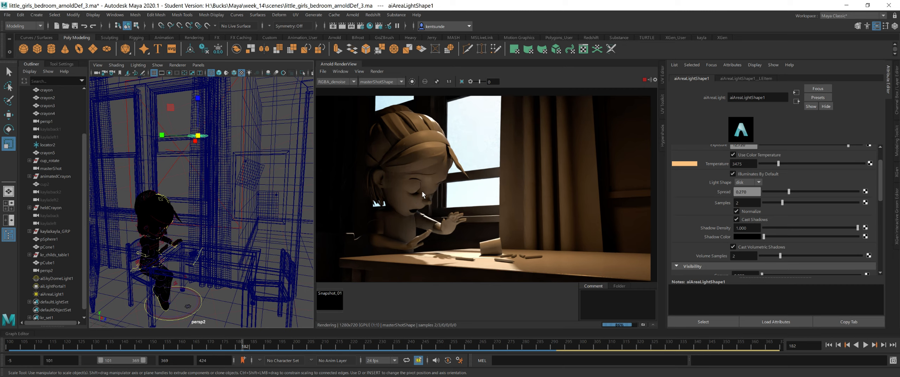
# - Set the shadow color's value to about 0.010 and store a snapshot of the tinted render
pyautogui.click(751, 236)
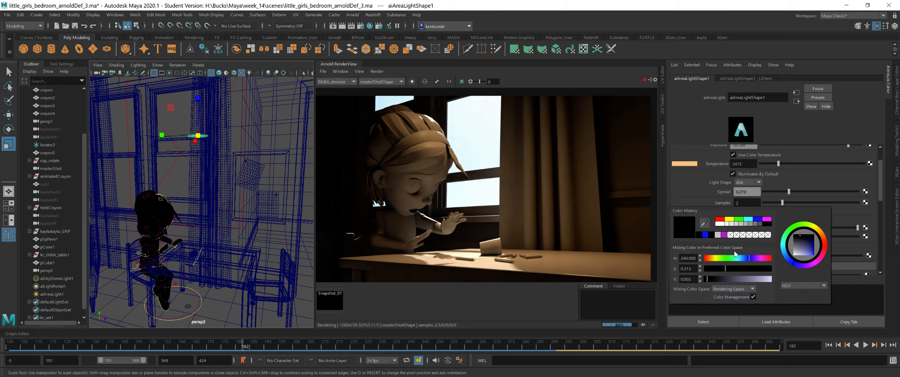
pyautogui.click(689, 279)
pyautogui.click(709, 278)
pyautogui.click(712, 278)
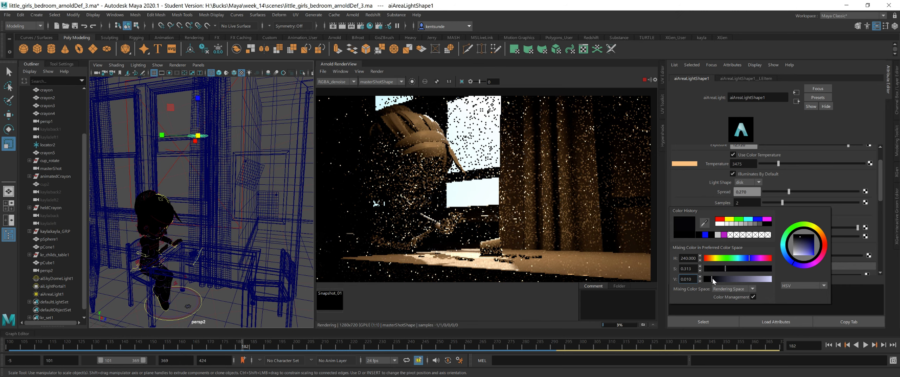
pyautogui.click(732, 268)
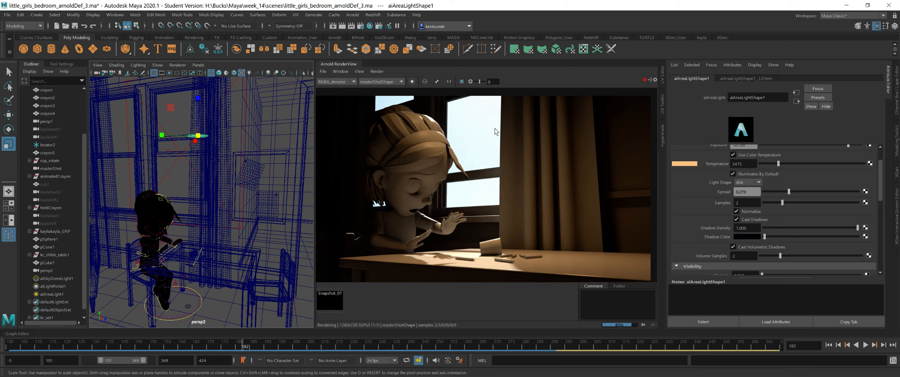
pyautogui.click(644, 325)
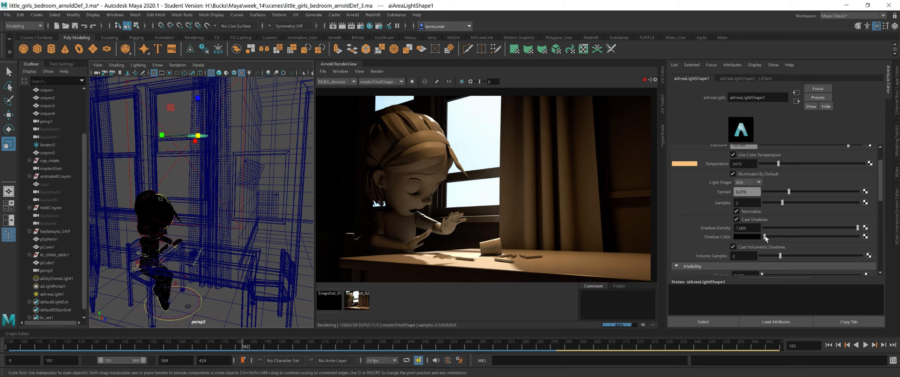
# - Reset the area light's shadow color to black and compare the live render repeatedly with the stored second snapshot
pyautogui.moveTo(765, 235); pyautogui.dragTo(705, 233)
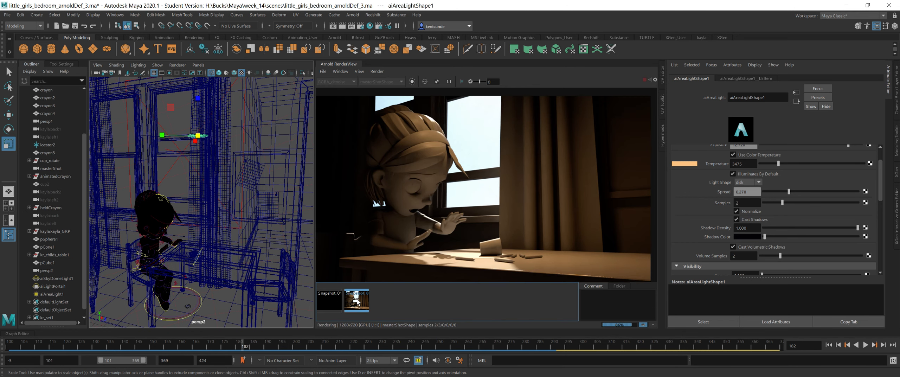
pyautogui.moveTo(767, 236); pyautogui.dragTo(759, 237)
pyautogui.click(356, 302)
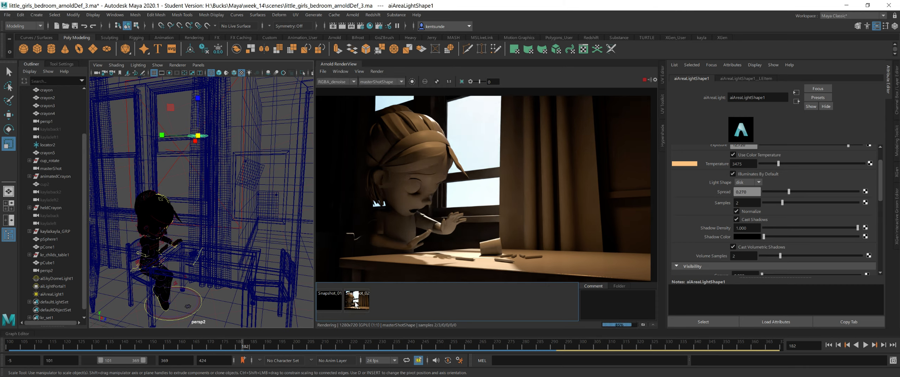
pyautogui.click(355, 303)
pyautogui.click(355, 302)
pyautogui.click(355, 302)
pyautogui.click(356, 304)
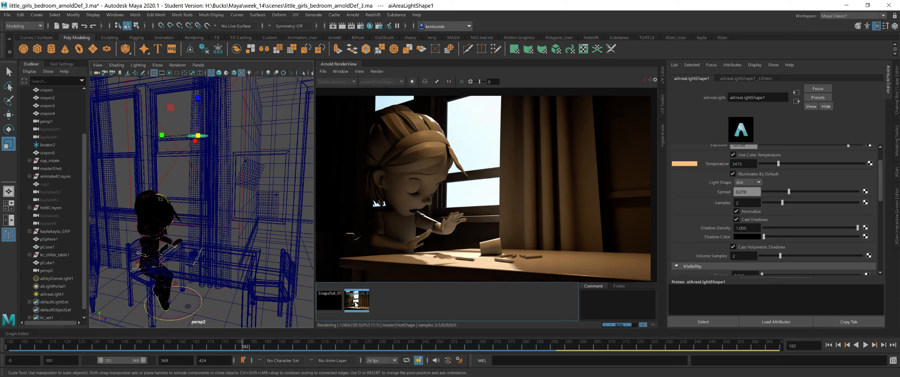
pyautogui.click(356, 304)
pyautogui.click(356, 304)
pyautogui.click(356, 304)
pyautogui.click(356, 304)
pyautogui.click(355, 303)
# - Bring up the area light's visibility settings and render through perspShape1, settling on the perspShape2 camera
pyautogui.scroll(-1, 774, 210)
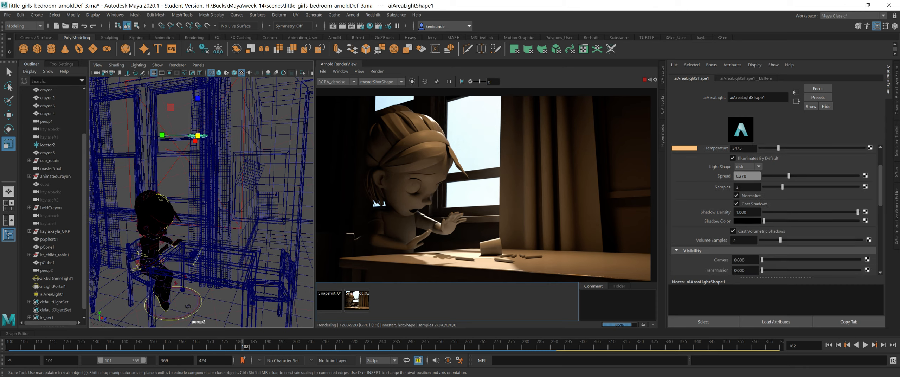
pyautogui.scroll(-1, 731, 213)
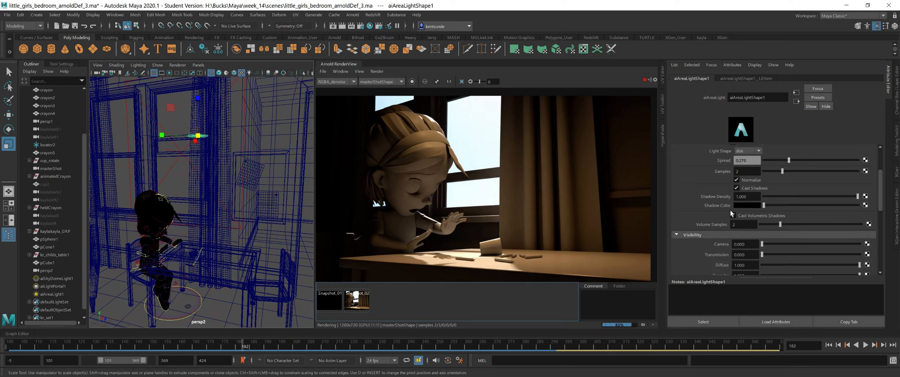
pyautogui.scroll(-2, 774, 210)
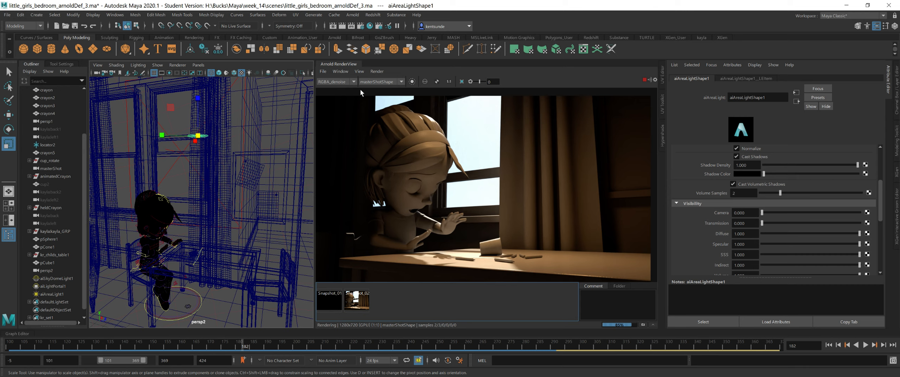
pyautogui.click(380, 82)
pyautogui.click(382, 101)
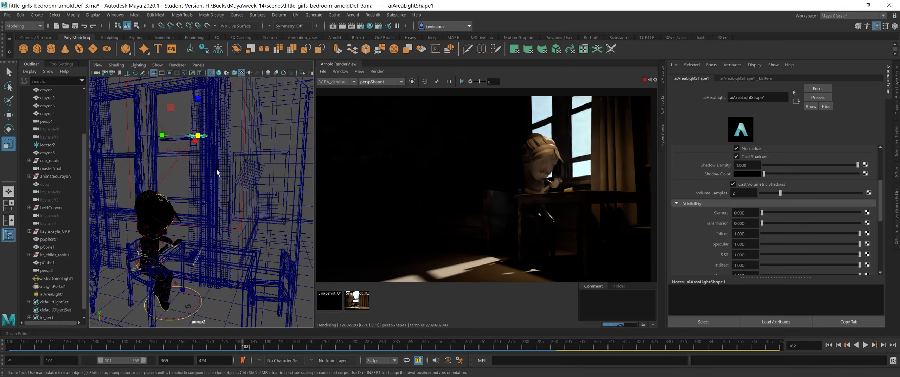
pyautogui.click(377, 82)
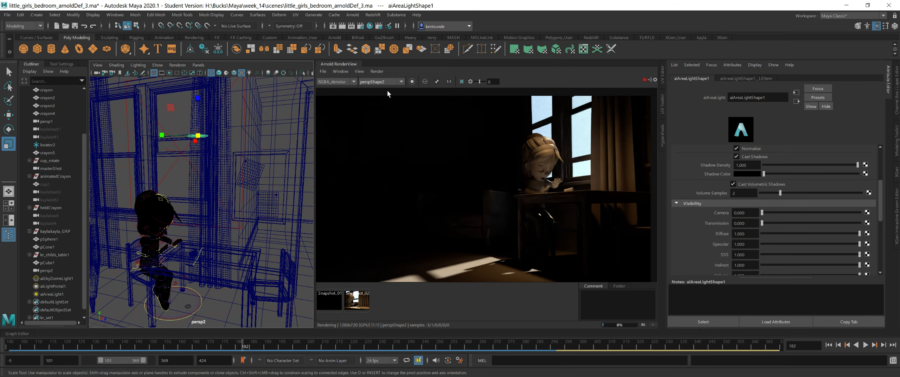
pyautogui.click(387, 90)
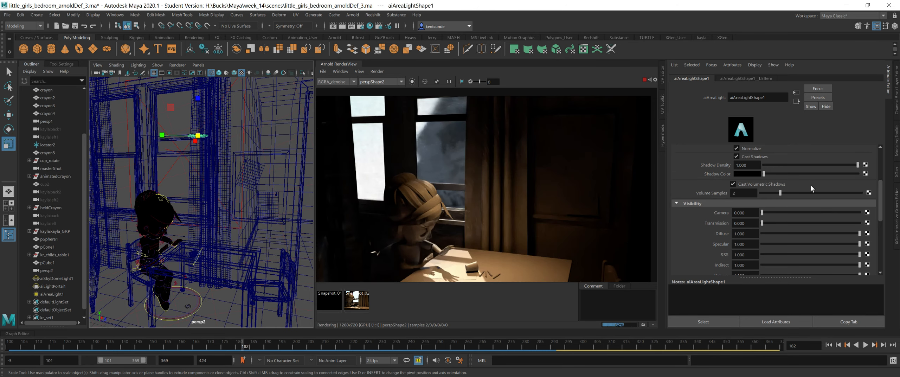
# - Test the area light's camera visibility at 0.000 and examine its light item node and remaining visibility attributes
pyautogui.moveTo(766, 214); pyautogui.dragTo(744, 215)
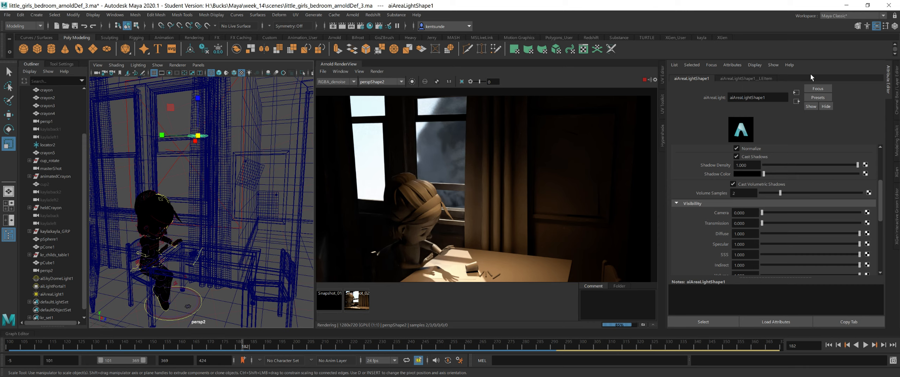
pyautogui.click(725, 81)
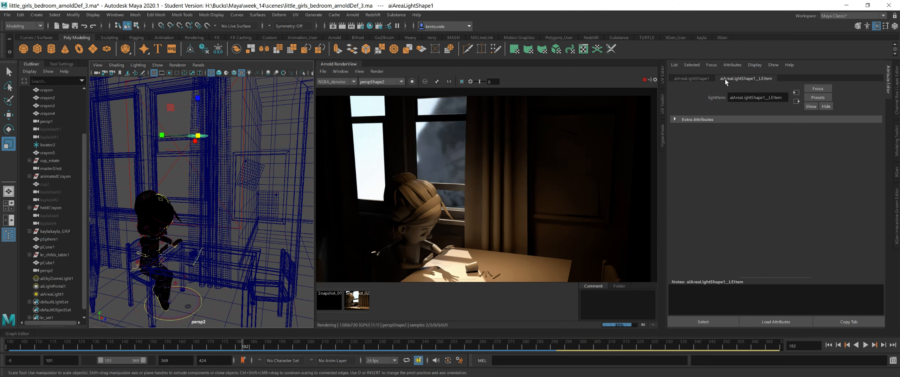
pyautogui.click(689, 79)
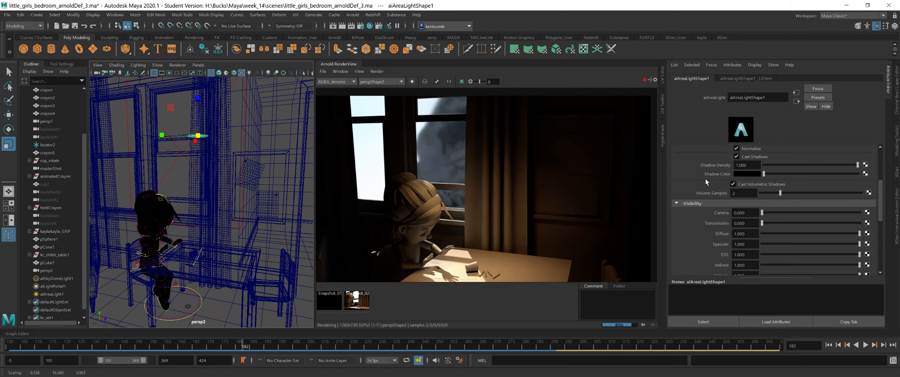
pyautogui.scroll(5, 875, 194)
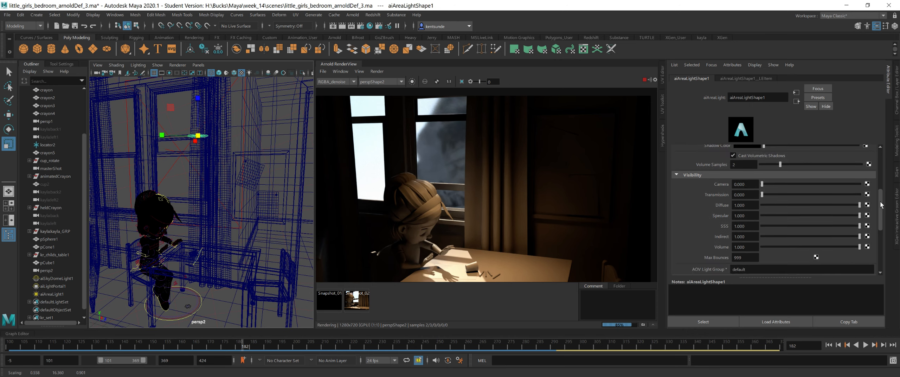
# - Switch to the Select tool and reselect the disk area light at the window
pyautogui.click(223, 217)
pyautogui.press('q')
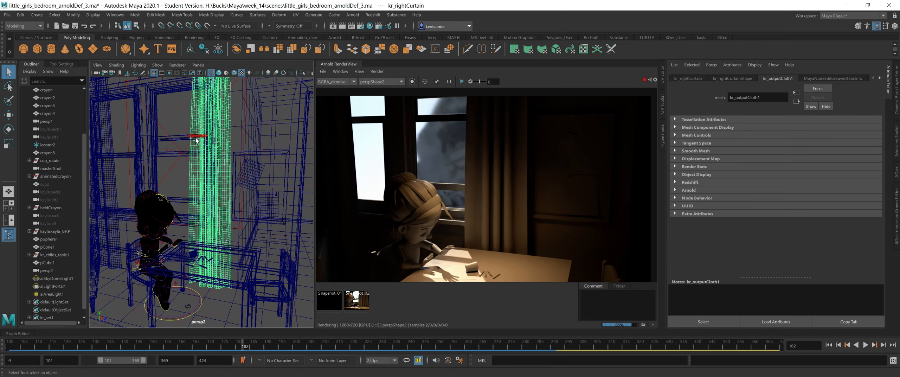
pyautogui.click(196, 136)
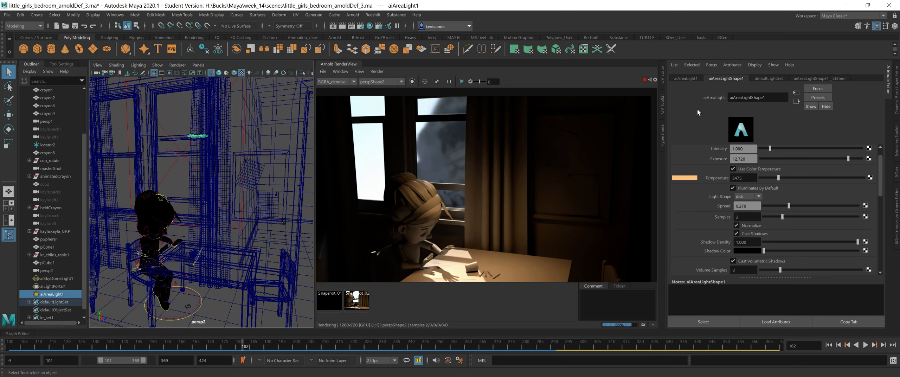
# - Examine the area light's transform, the default light set's Arnold override options and the light item, returning to the shape attributes
pyautogui.click(691, 78)
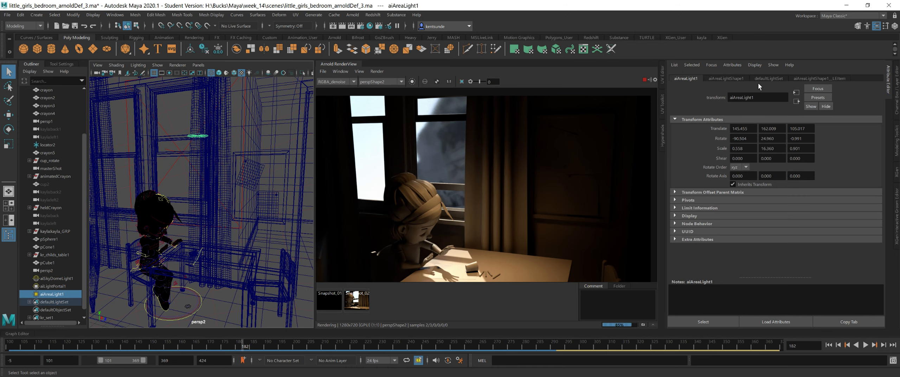
pyautogui.click(732, 78)
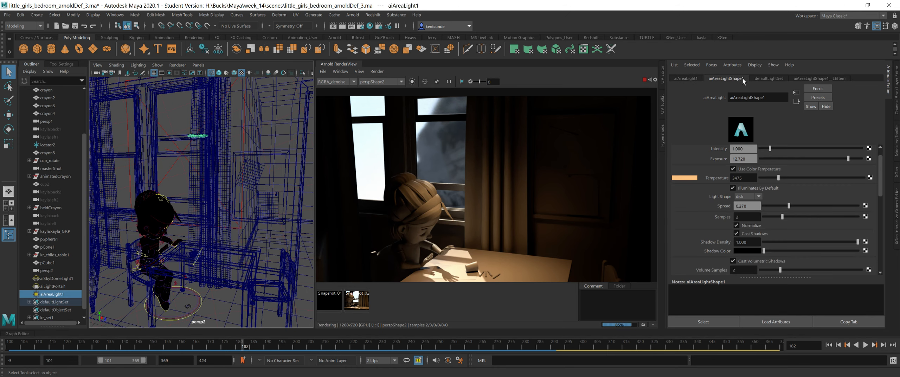
pyautogui.click(767, 79)
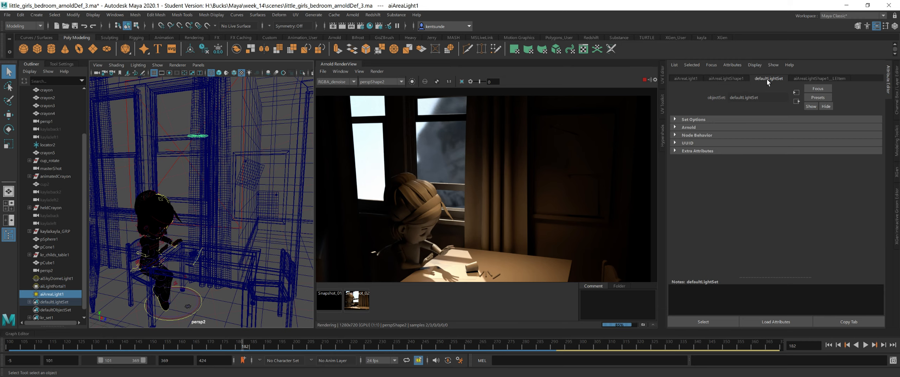
pyautogui.click(675, 127)
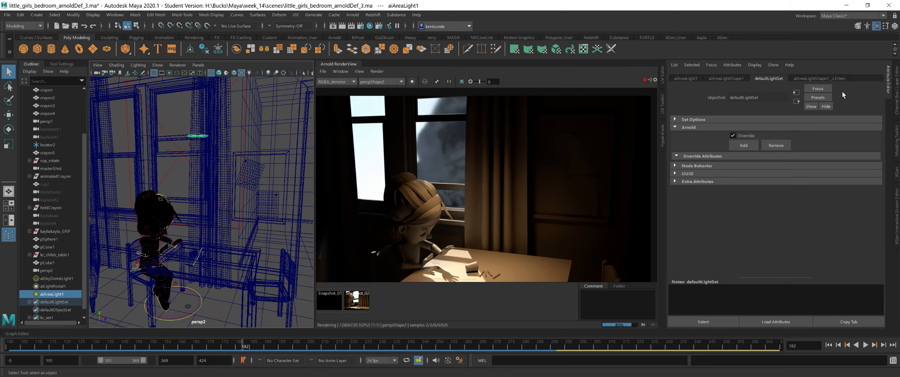
pyautogui.click(820, 77)
pyautogui.click(715, 80)
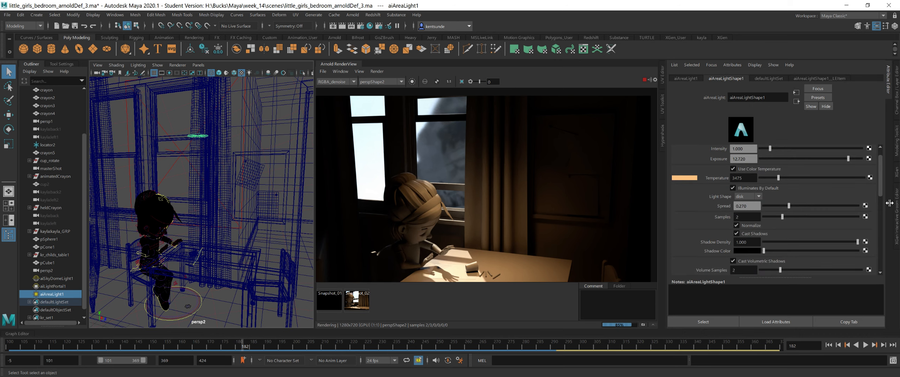
# - Go through the area light's visibility attributes down to the light filters and store a snapshot of the current render
pyautogui.moveTo(878, 191); pyautogui.dragTo(879, 228)
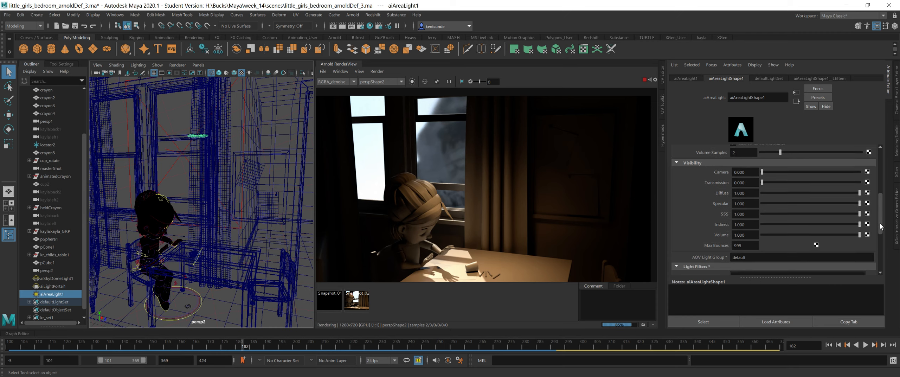
pyautogui.scroll(1, 803, 201)
pyautogui.moveTo(843, 189); pyautogui.dragTo(767, 185)
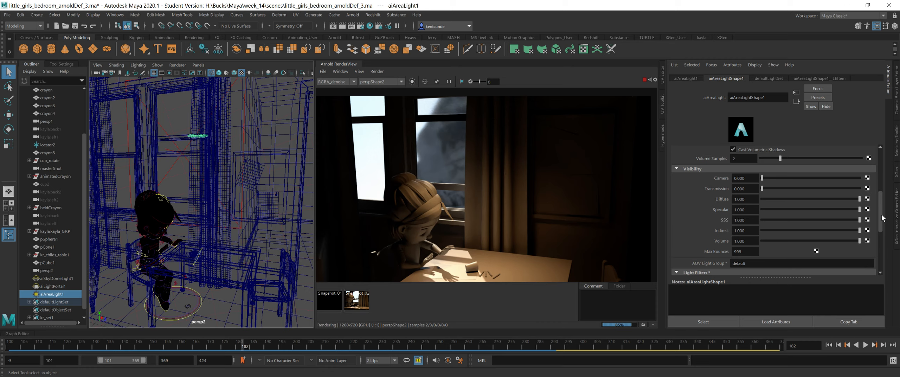
pyautogui.moveTo(880, 217); pyautogui.dragTo(882, 239)
pyautogui.scroll(3, 775, 213)
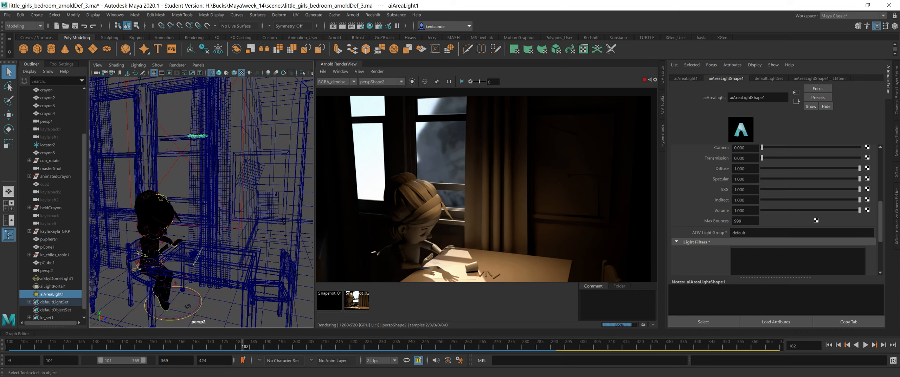
pyautogui.click(644, 325)
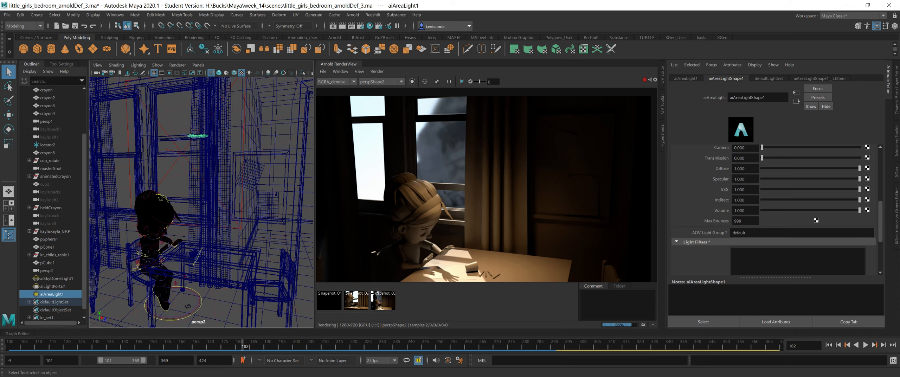
# - Raise the area light's indirect contribution to 2, and further to 4, while the live render updates
pyautogui.click(742, 200)
pyautogui.write('2')
pyautogui.press('Tab')
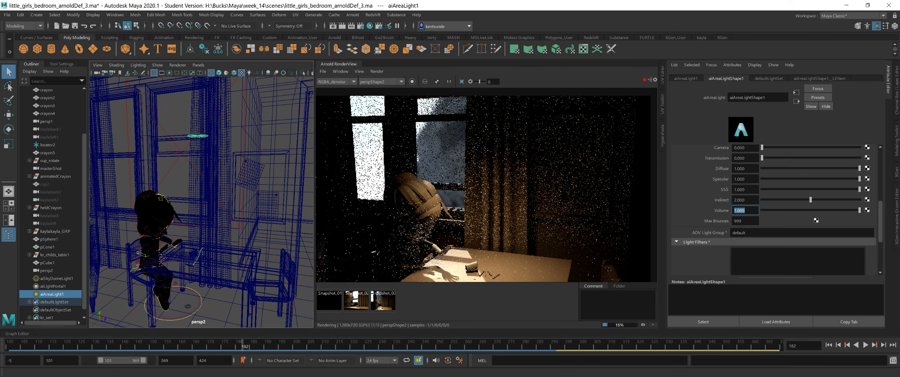
pyautogui.click(742, 199)
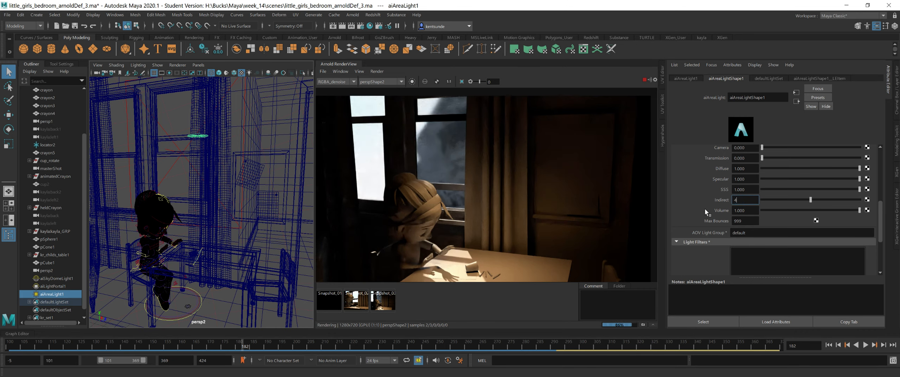
pyautogui.write('4')
pyautogui.press('Tab')
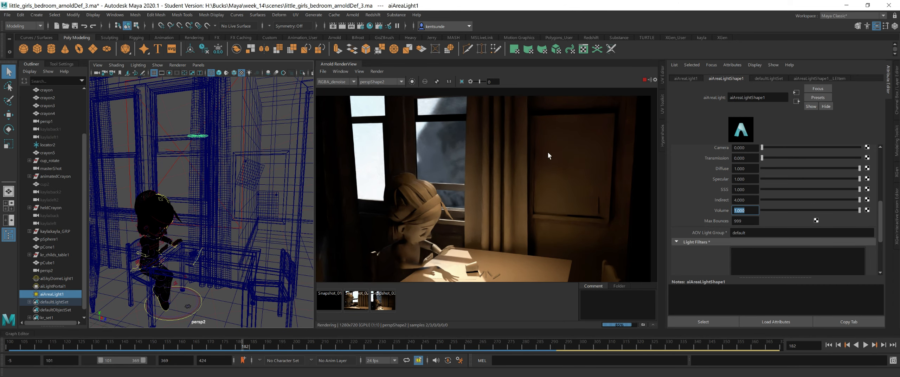
# - Compare the live render with the third snapshot by switching between them, ending on the live render
pyautogui.click(386, 303)
pyautogui.click(386, 303)
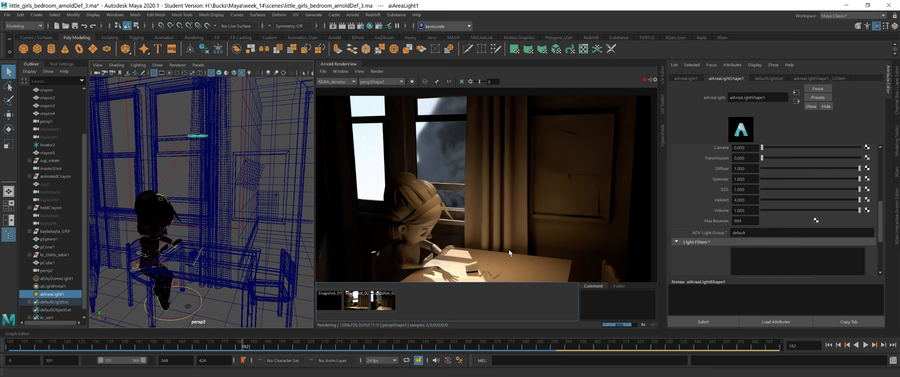
pyautogui.click(384, 304)
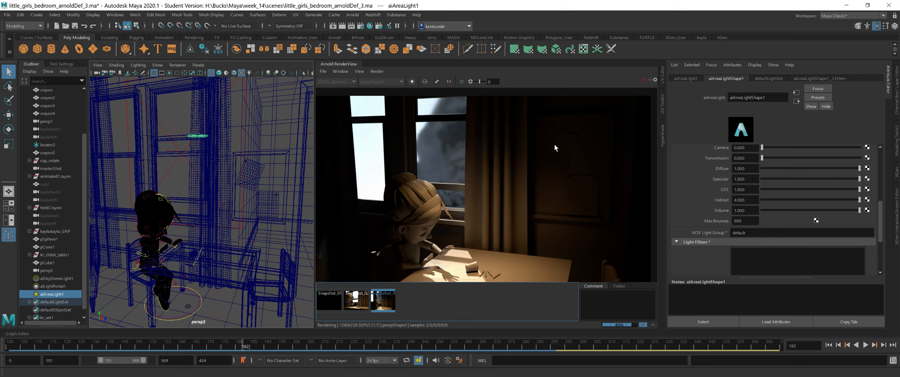
pyautogui.click(384, 303)
# - Set the area light's indirect contribution back to 1
pyautogui.doubleClick(740, 200)
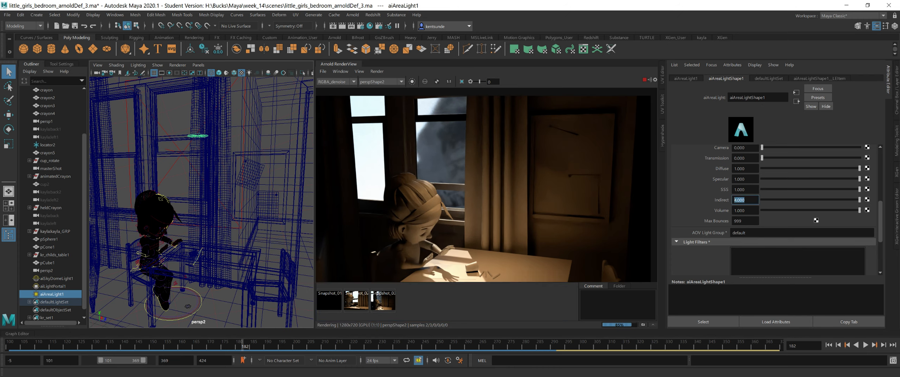
pyautogui.write('1')
pyautogui.press('Tab')
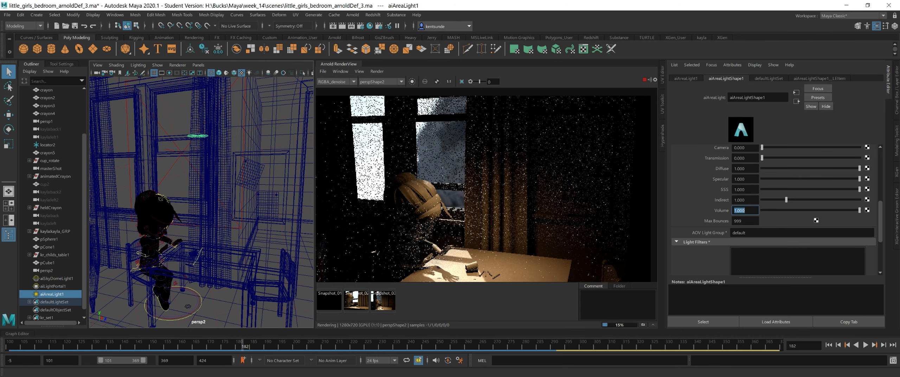
# - Test the area light's diffuse contribution at 0.000, restore it to 1.000, and lower specular to 0.000
pyautogui.moveTo(795, 168); pyautogui.dragTo(662, 173)
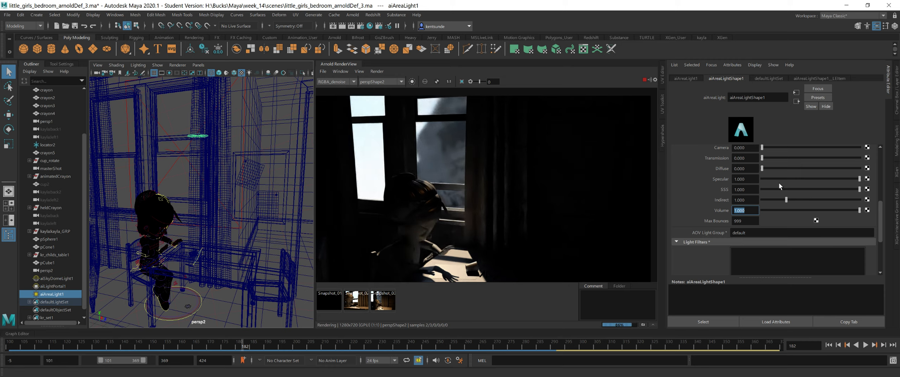
pyautogui.click(860, 168)
pyautogui.moveTo(859, 178); pyautogui.dragTo(745, 178)
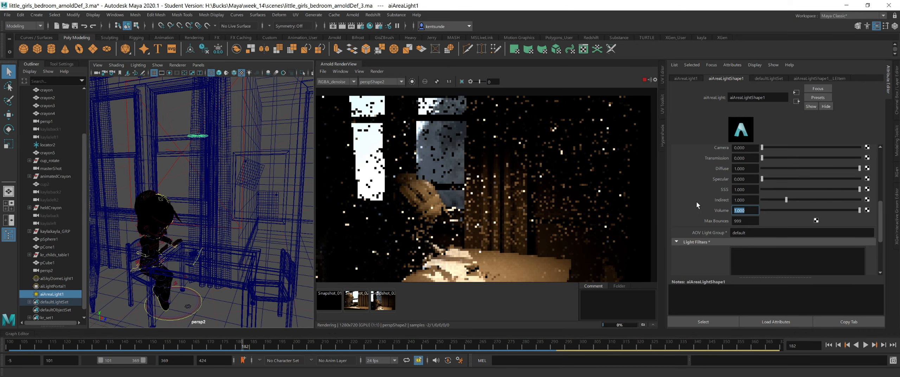